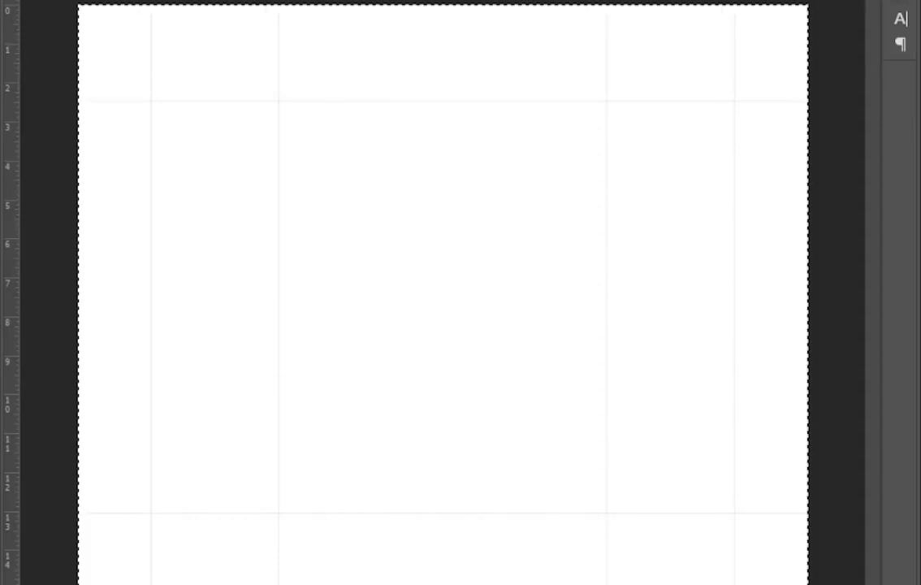
Sketch the cranium circle, both jaw lines and the vertical centre line of the face
mouse_move(326, 115)
left_mouse_down()
mouse_move(355, 93)
mouse_move(506, 70)
mouse_move(352, 266)
left_mouse_up()
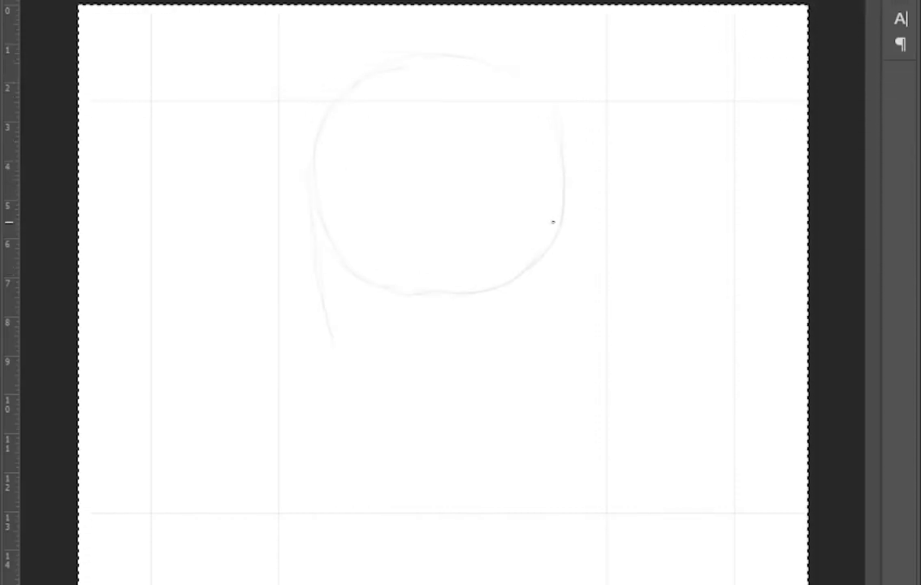
left_click_drag(552, 222, 545, 340)
mouse_move(316, 325)
left_mouse_down()
mouse_move(390, 407)
mouse_move(545, 308)
left_mouse_up()
left_click_drag(420, 106, 414, 243)
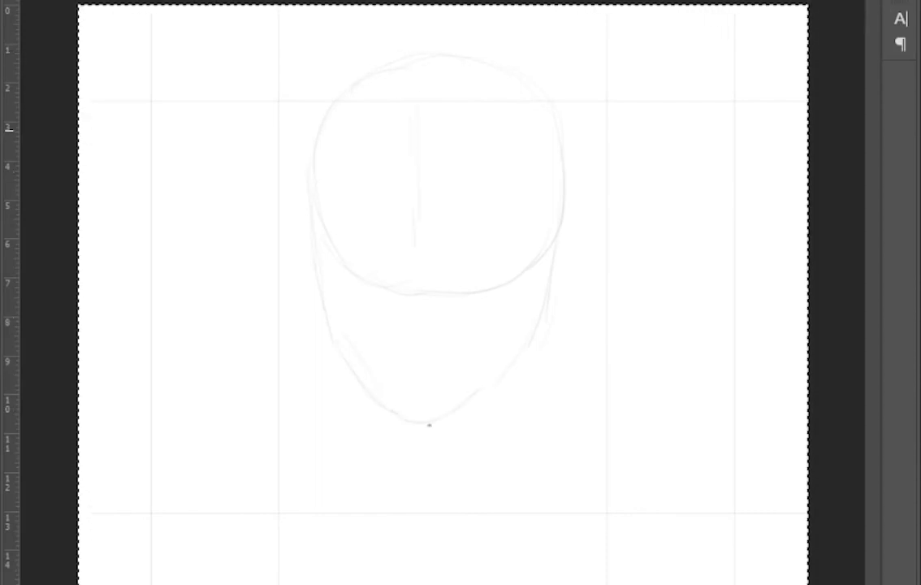
Mark light guide strokes for both eyebrows, the mouth, lower lip, left cheek and nose sides
left_click_drag(333, 203, 382, 191)
left_click_drag(443, 192, 503, 205)
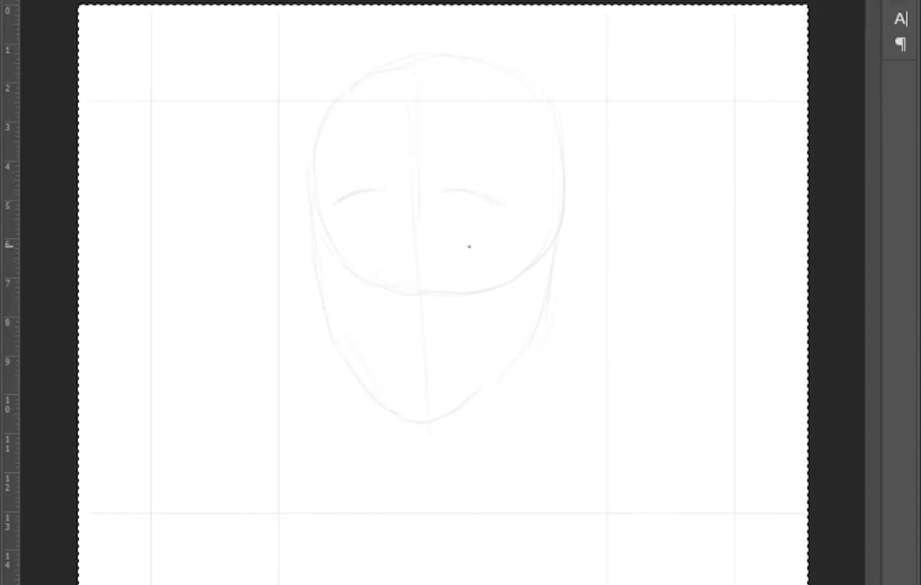
left_click_drag(377, 322, 477, 322)
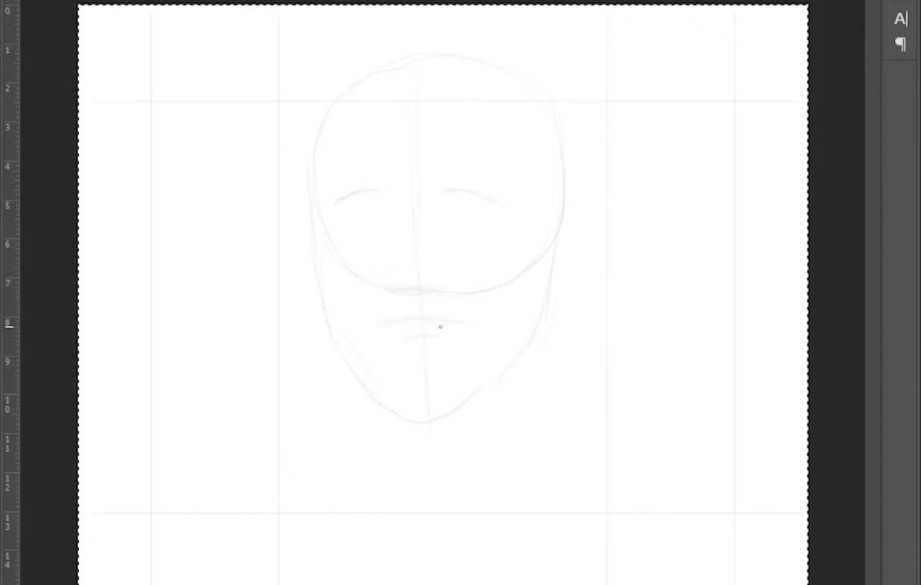
left_click_drag(404, 337, 438, 335)
left_click_drag(327, 234, 357, 216)
left_click_drag(500, 203, 517, 231)
left_click_drag(389, 243, 380, 276)
left_click_drag(438, 234, 447, 254)
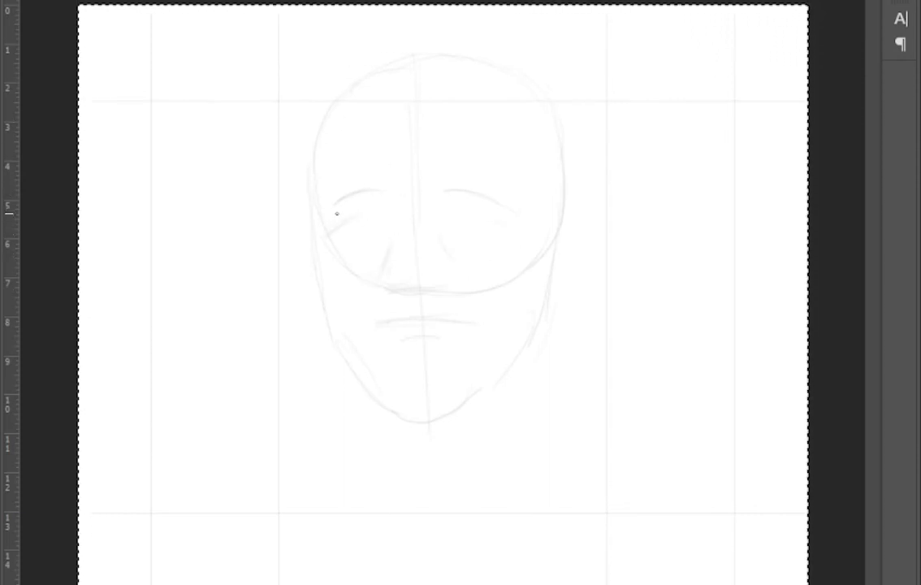
mouse_move(336, 213)
left_mouse_down()
mouse_move(353, 198)
mouse_move(384, 209)
mouse_move(357, 195)
mouse_move(383, 207)
mouse_move(333, 213)
mouse_move(363, 216)
mouse_move(348, 205)
left_mouse_up()
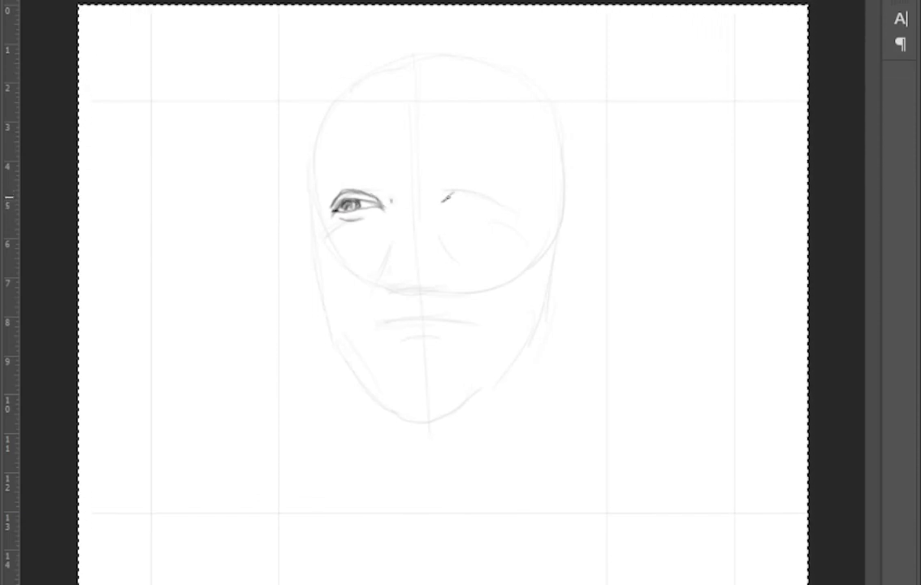
Draw the right upper eyelid and inner corner, darken the left iris, and paint the left eyebrow
mouse_move(446, 196)
left_mouse_down()
mouse_move(492, 196)
mouse_move(467, 193)
mouse_move(490, 197)
mouse_move(463, 179)
mouse_move(484, 180)
mouse_move(470, 194)
left_mouse_up()
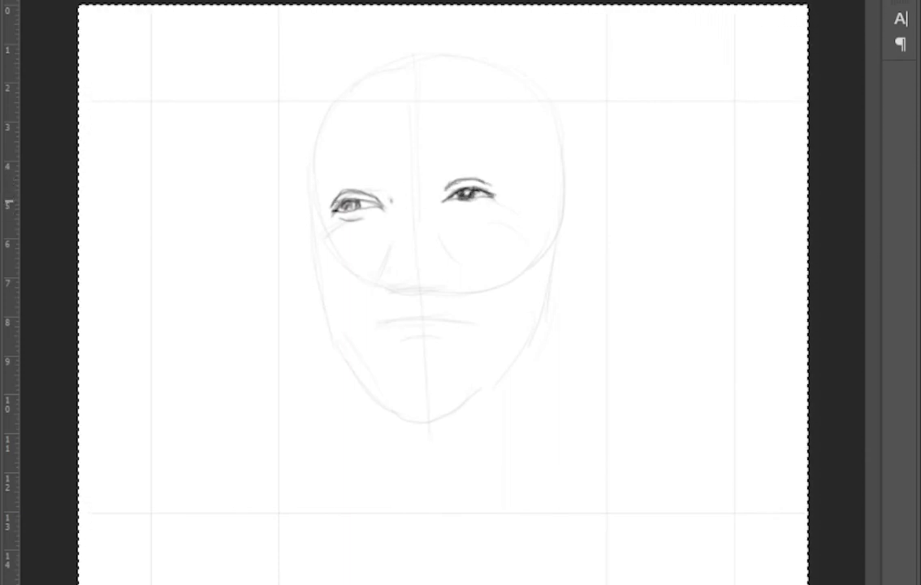
left_click_drag(443, 196, 452, 185)
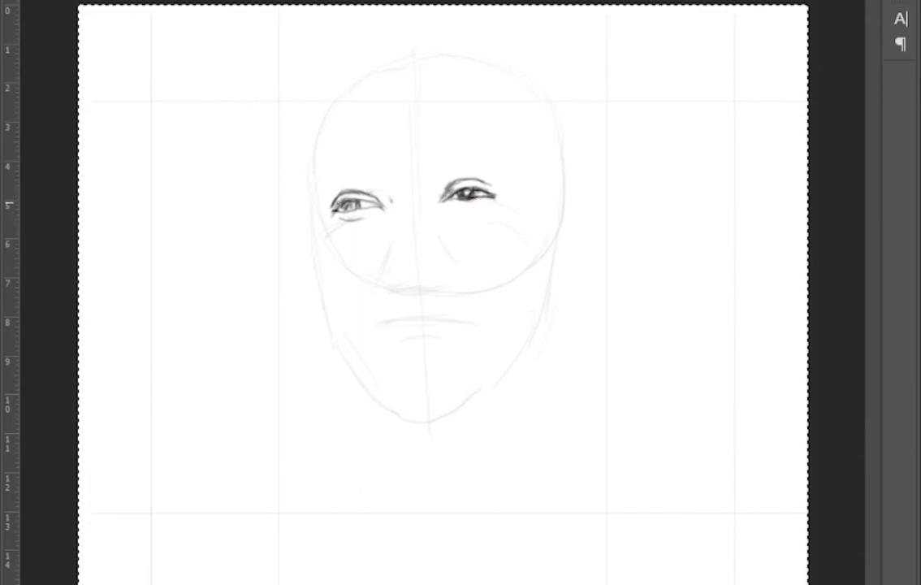
left_click_drag(335, 199, 355, 208)
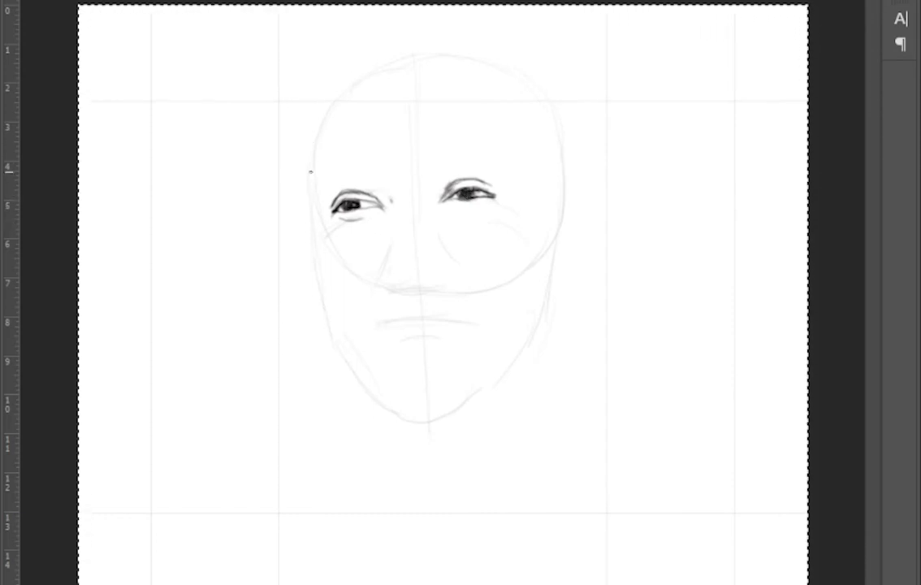
mouse_move(326, 162)
left_mouse_down()
mouse_move(321, 168)
mouse_move(380, 162)
left_mouse_up()
Paint the right eyebrow, add a crease at the left eye's inner corner, and draw both nostrils
mouse_move(438, 160)
left_mouse_down()
mouse_move(458, 150)
mouse_move(503, 155)
mouse_move(469, 149)
mouse_move(479, 150)
mouse_move(510, 160)
mouse_move(471, 151)
left_mouse_up()
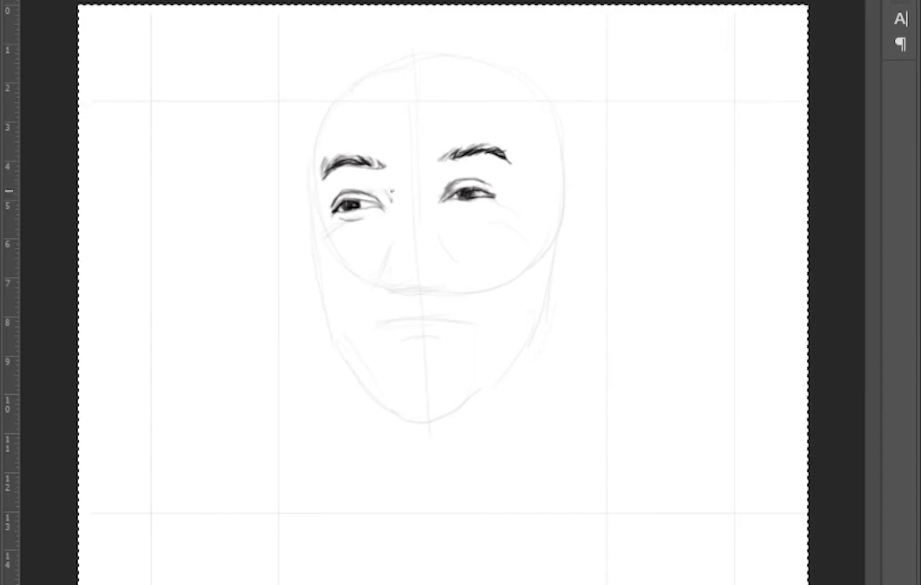
left_click_drag(376, 183, 391, 198)
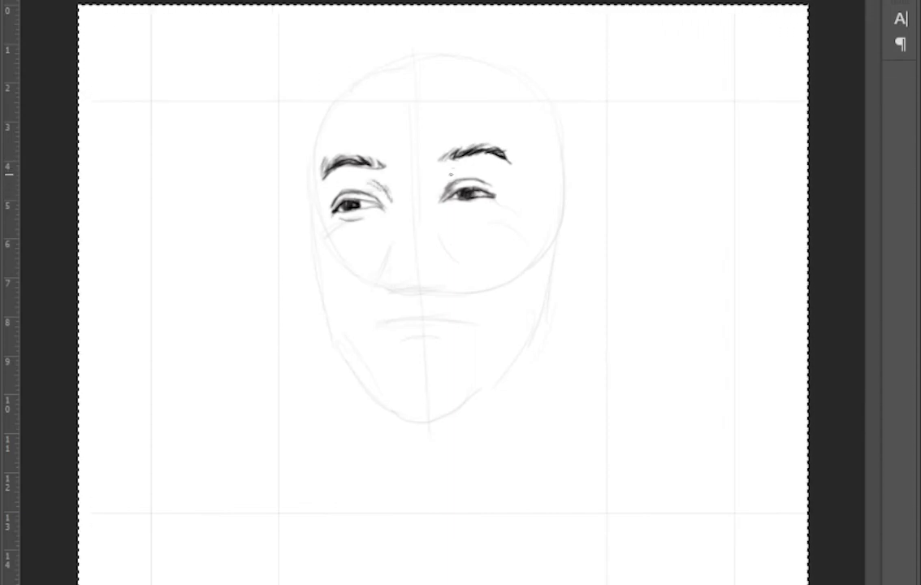
left_click_drag(441, 169, 451, 160)
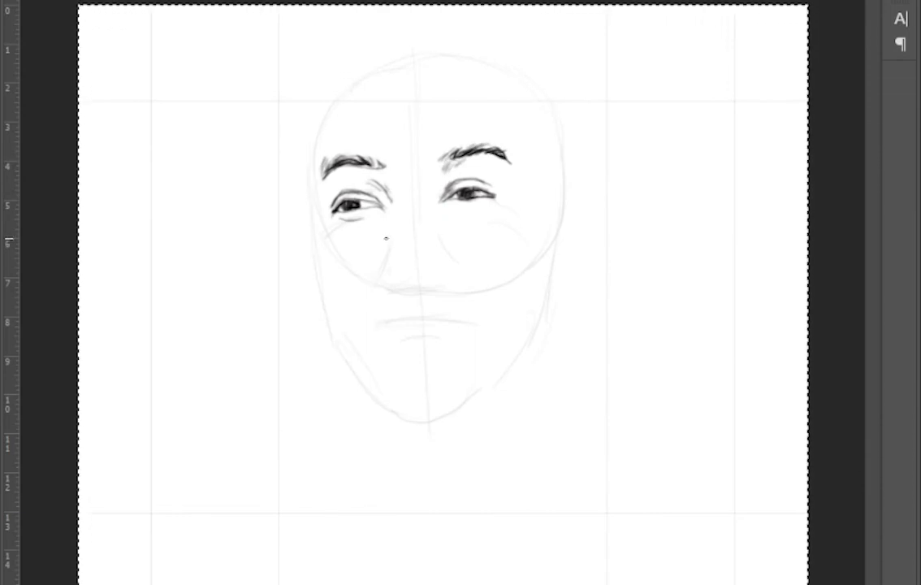
left_click_drag(386, 237, 388, 260)
mouse_move(436, 233)
left_mouse_down()
mouse_move(444, 236)
mouse_move(437, 257)
mouse_move(421, 253)
left_mouse_up()
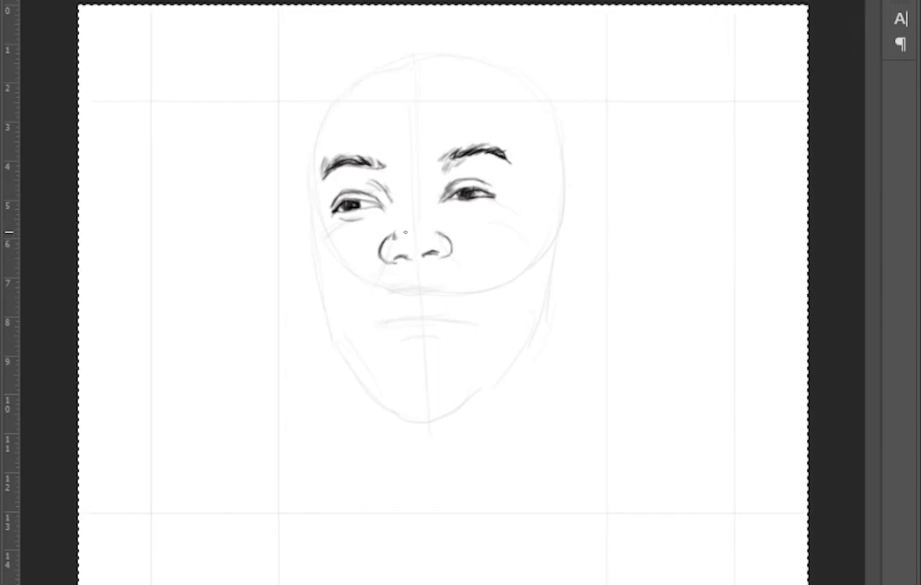
Draw smile creases on the left and right of the nose and begin the upper-lip stroke
left_click_drag(372, 264, 355, 306)
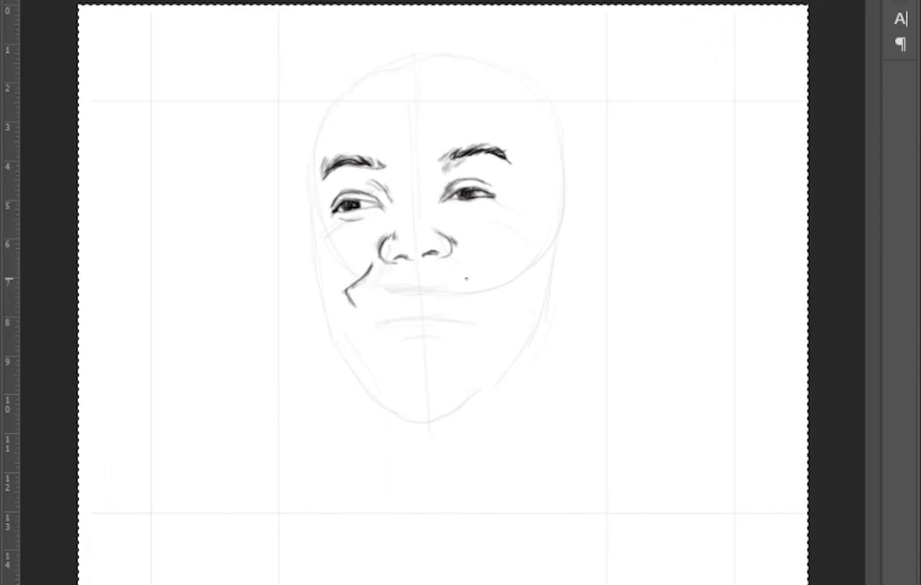
left_click_drag(468, 264, 496, 284)
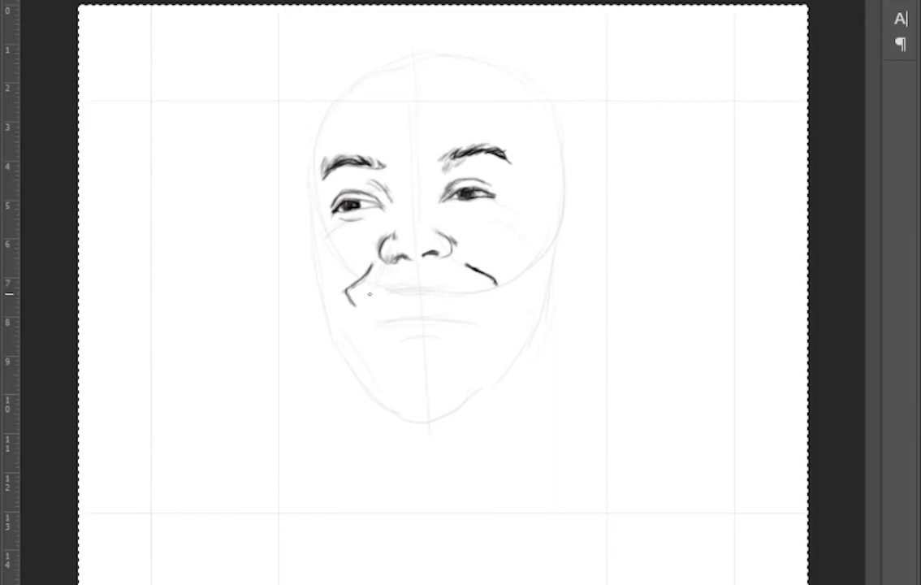
left_click_drag(367, 297, 395, 296)
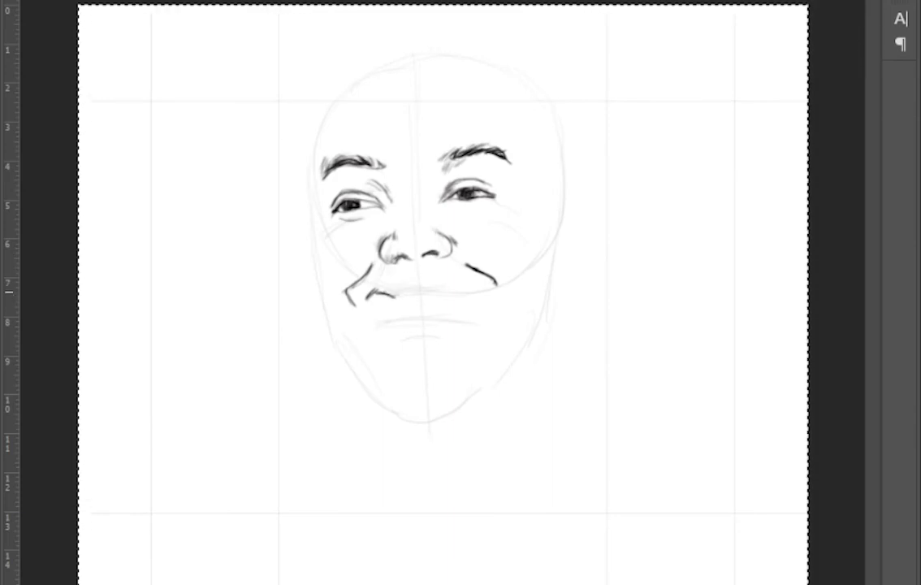
Undo the stray lip stroke, then redraw and thicken the upper lip and darken the left mouth corner
key("ctrl+z")
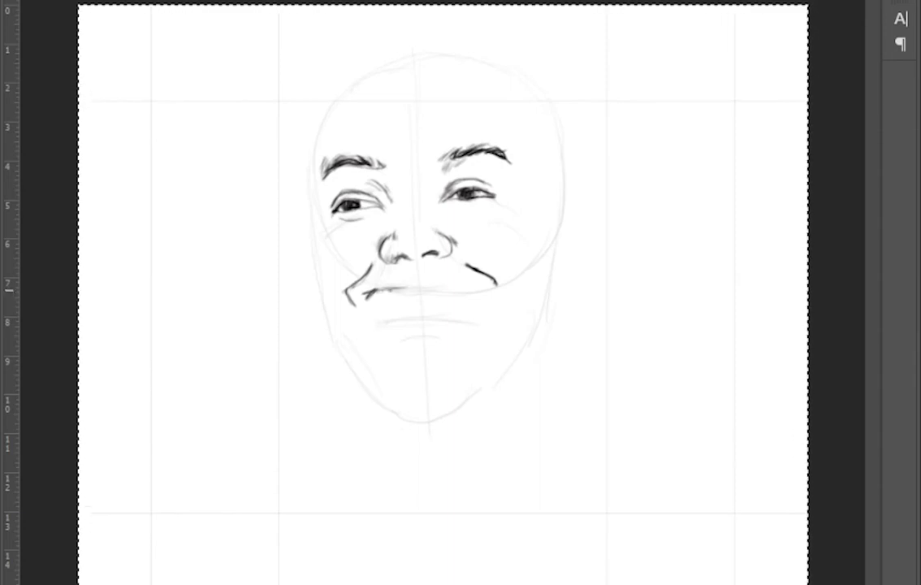
left_click_drag(418, 289, 479, 289)
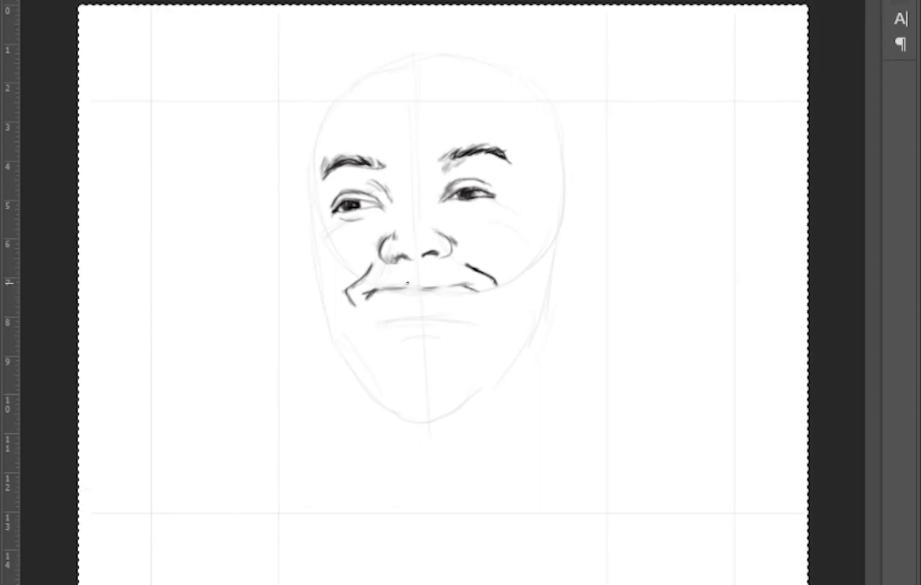
mouse_move(369, 296)
left_mouse_down()
mouse_move(442, 294)
mouse_move(446, 309)
mouse_move(471, 299)
left_mouse_up()
left_click_drag(416, 256, 432, 263)
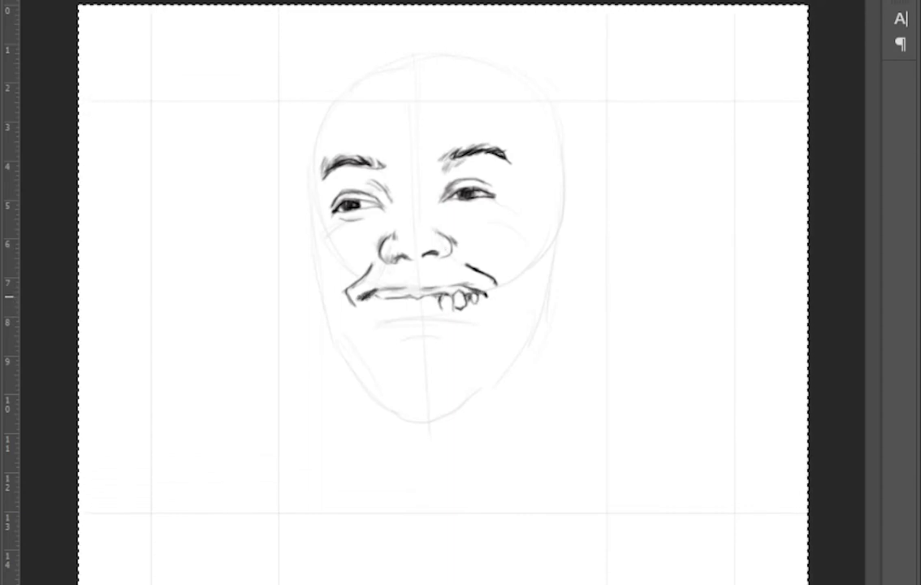
left_click_drag(361, 297, 398, 319)
left_click_drag(359, 284, 407, 276)
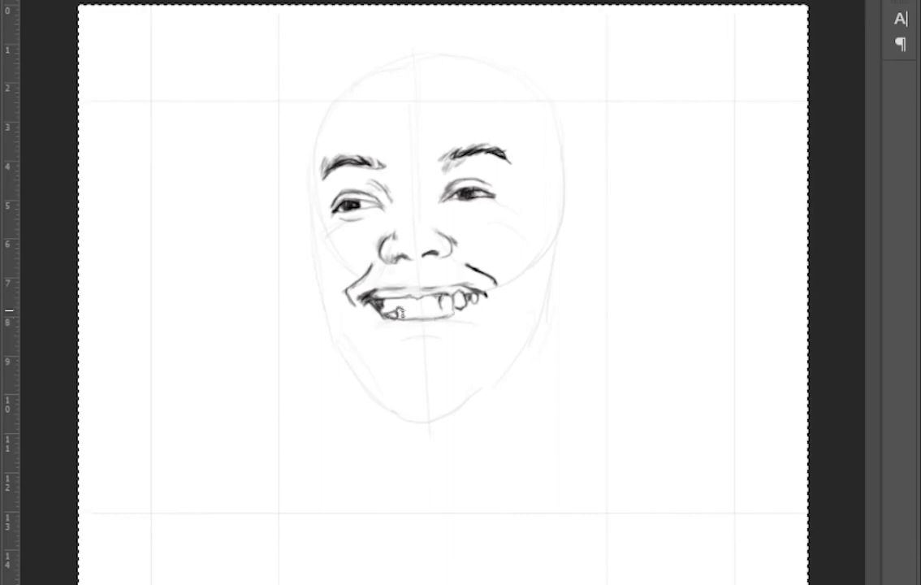
Outline the teeth and lower-left gum line, and darken the left cheek crease by the mouth
left_click_drag(420, 306, 423, 318)
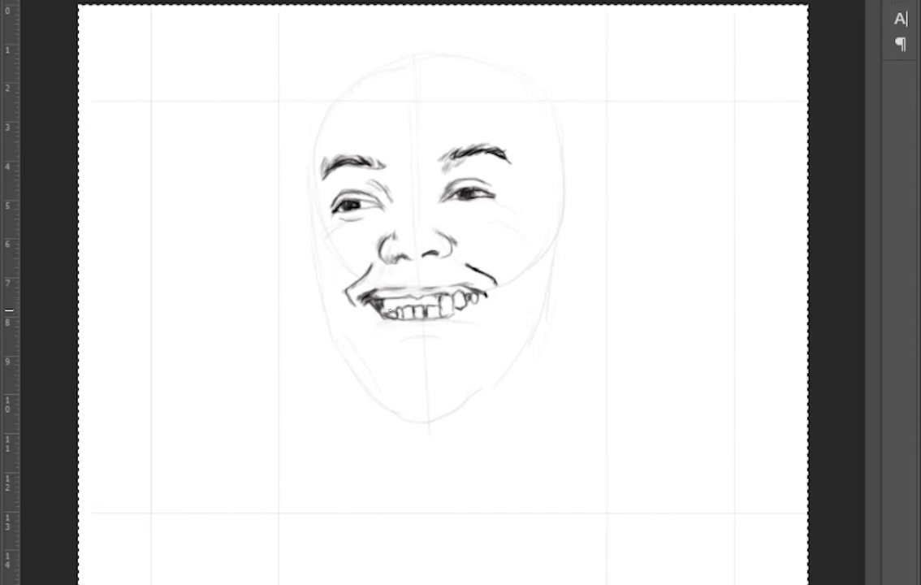
left_click_drag(380, 306, 392, 312)
left_click_drag(343, 267, 389, 267)
left_click_drag(334, 272, 356, 266)
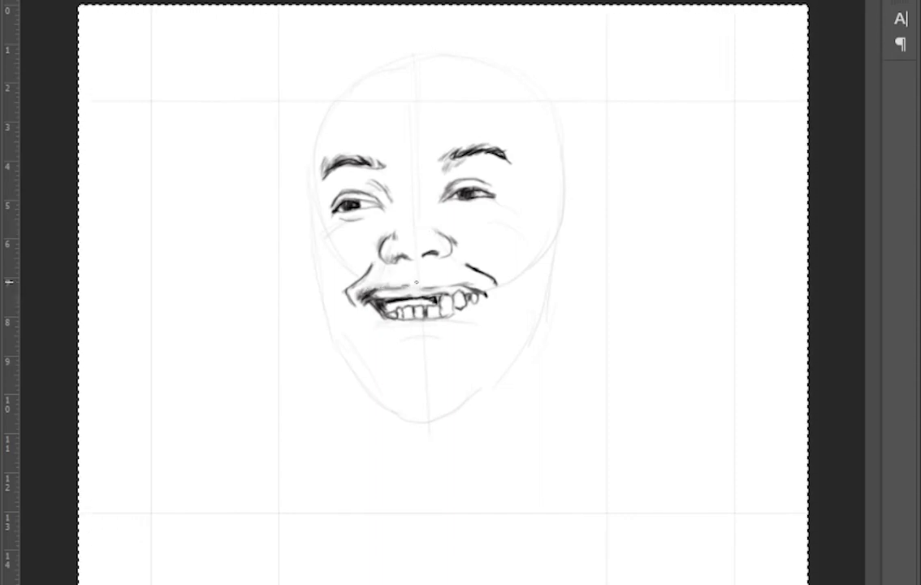
Shade the upper lip, the area under the nose, and the left mouth corner and cheek crease
left_click_drag(435, 284, 465, 285)
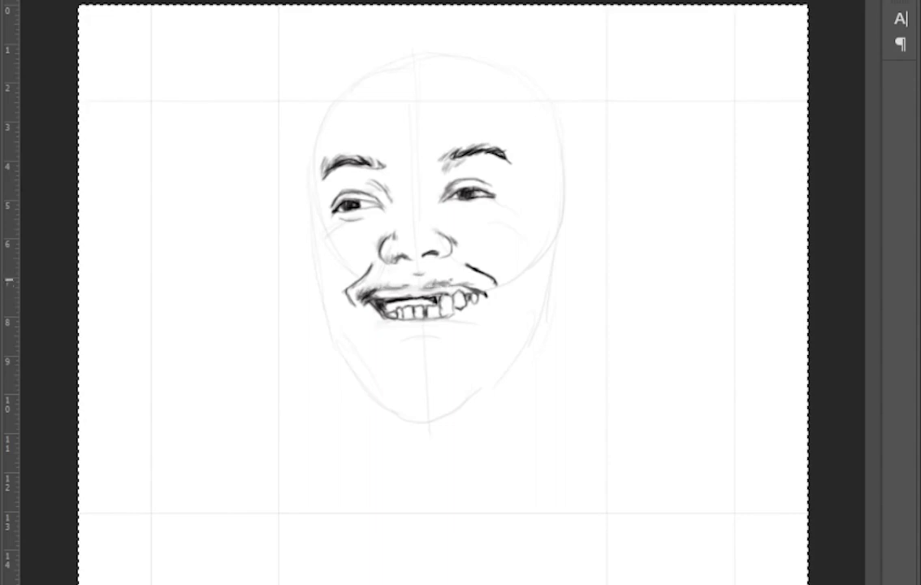
left_click_drag(394, 251, 414, 251)
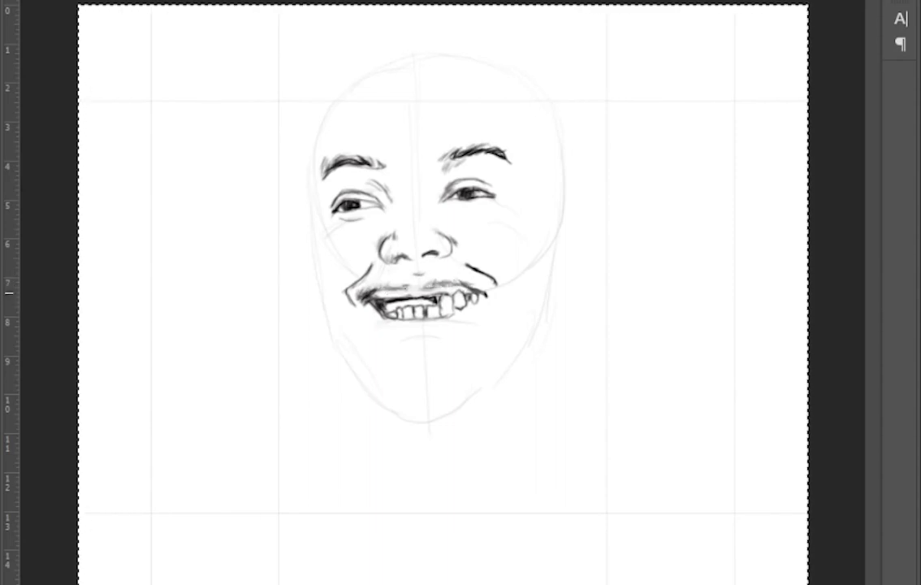
left_click_drag(335, 260, 373, 253)
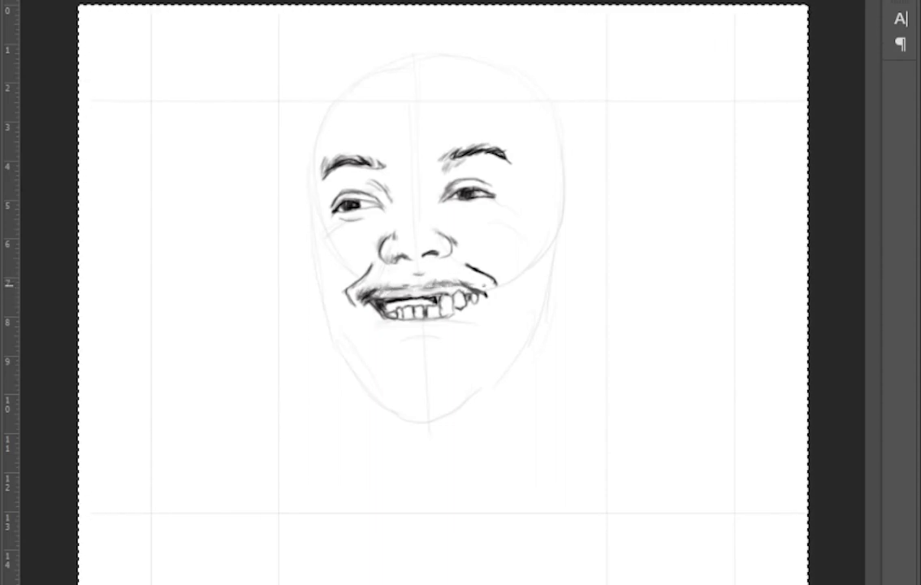
mouse_move(430, 253)
left_mouse_down()
mouse_move(412, 255)
mouse_move(432, 264)
left_mouse_up()
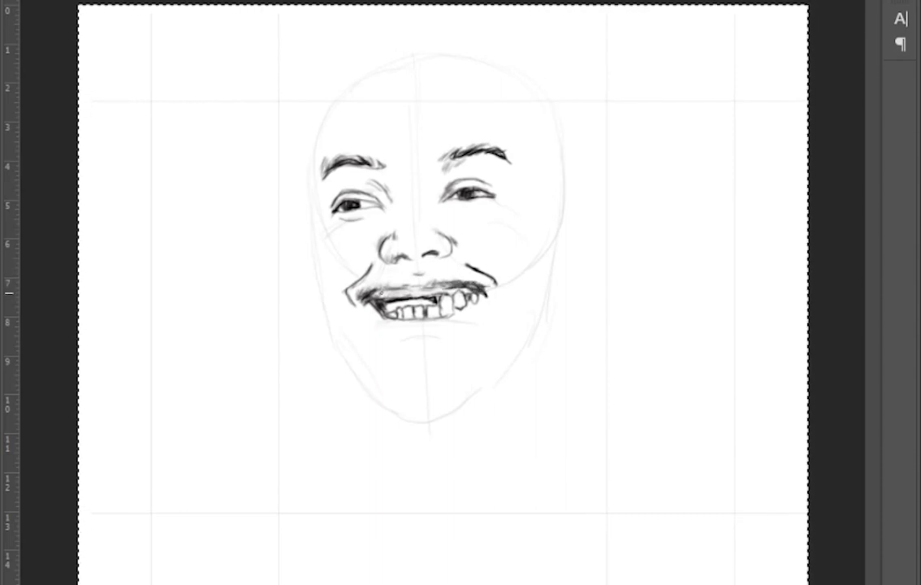
left_click_drag(329, 260, 410, 248)
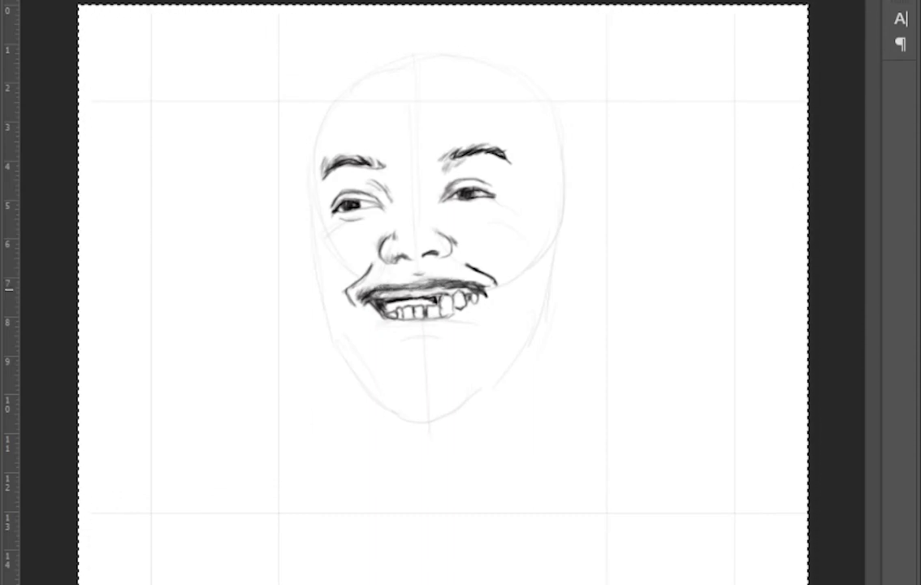
mouse_move(329, 259)
left_mouse_down()
mouse_move(349, 254)
mouse_move(353, 275)
mouse_move(367, 267)
mouse_move(339, 248)
left_mouse_up()
Add shading above the left lip corner, along the upper lip, and beneath the lower lip
left_click_drag(348, 250, 327, 254)
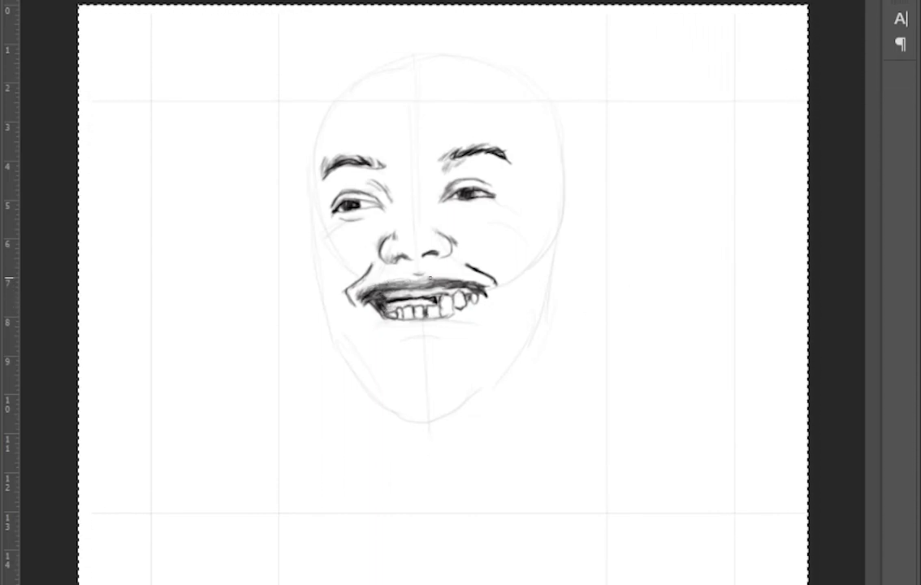
left_click_drag(355, 254, 391, 246)
left_click_drag(333, 266, 409, 255)
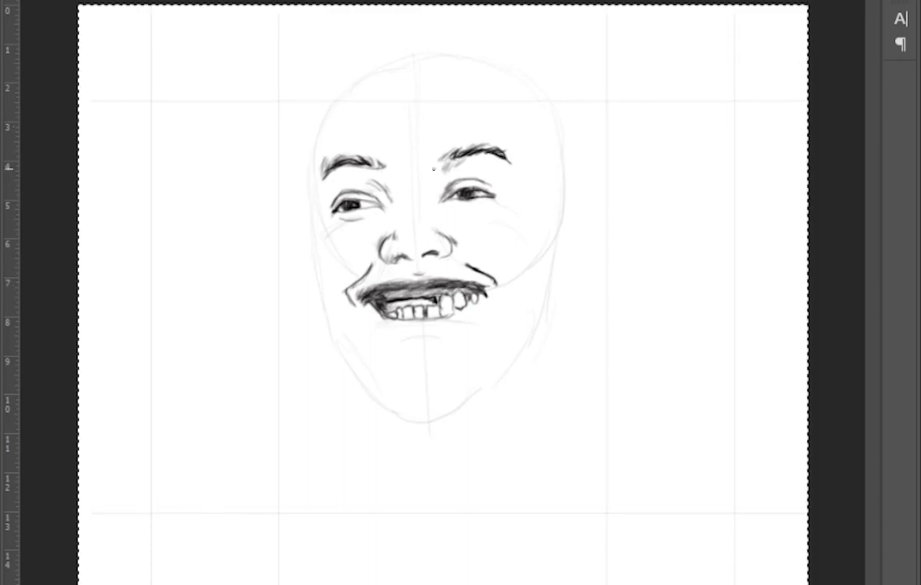
mouse_move(414, 271)
left_mouse_down()
mouse_move(400, 282)
mouse_move(426, 263)
mouse_move(375, 285)
left_mouse_up()
left_click_drag(419, 338, 440, 336)
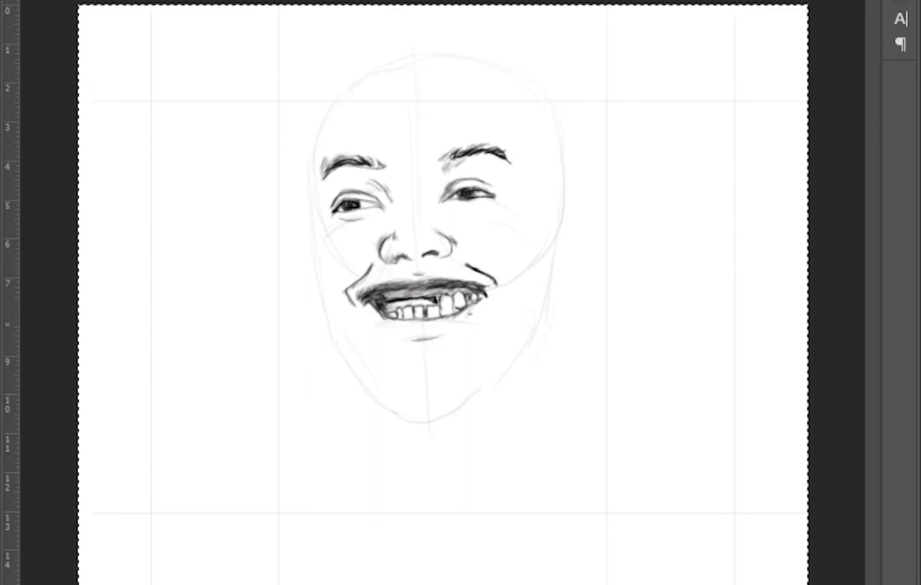
mouse_move(375, 313)
left_mouse_down()
mouse_move(331, 278)
mouse_move(355, 301)
mouse_move(387, 301)
mouse_move(360, 285)
mouse_move(415, 262)
mouse_move(396, 271)
mouse_move(399, 281)
left_mouse_up()
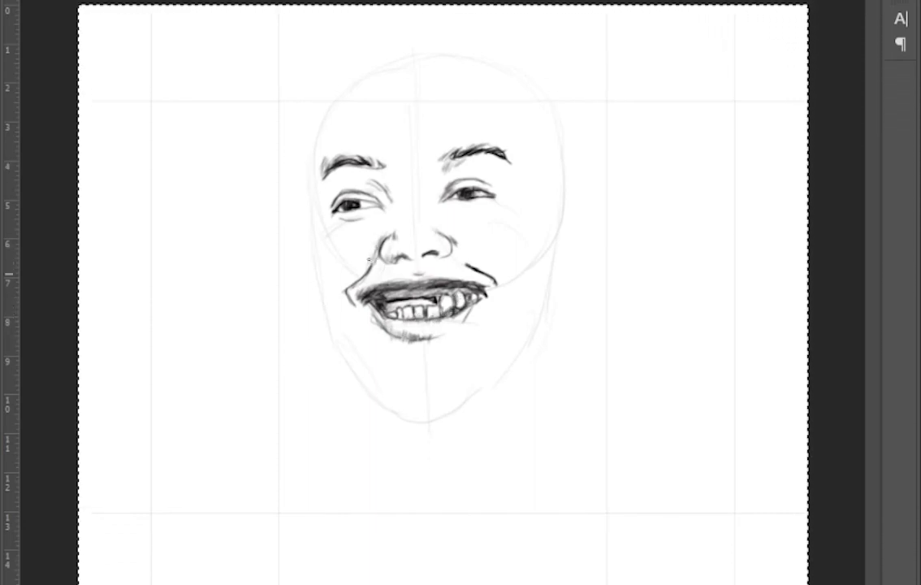
Darken the mouth corners and trace the left cheek, chin and right cheek contours down to the jaw
mouse_move(370, 260)
left_mouse_down()
mouse_move(350, 280)
mouse_move(348, 310)
mouse_move(349, 297)
left_mouse_up()
left_click_drag(310, 270, 335, 236)
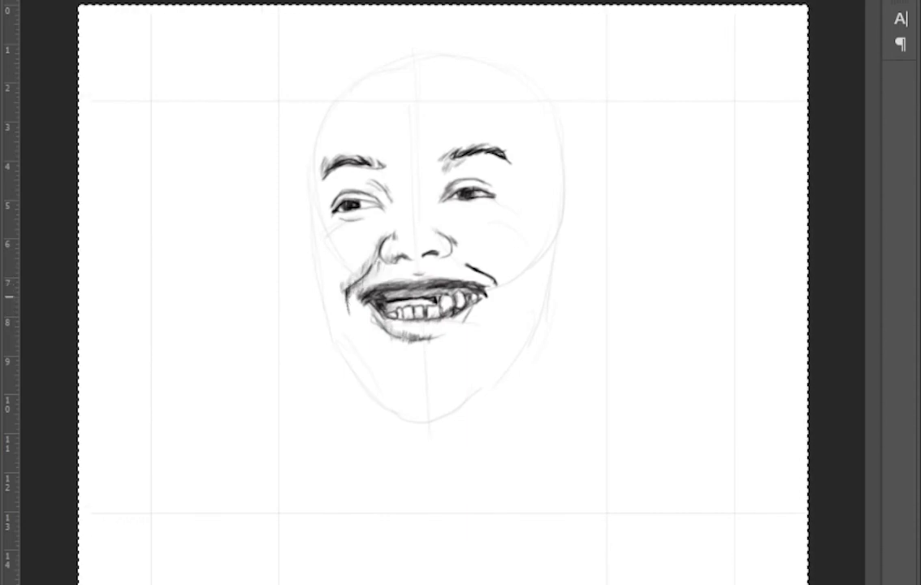
left_click_drag(464, 264, 459, 252)
left_click_drag(309, 221, 303, 282)
left_click_drag(306, 243, 317, 345)
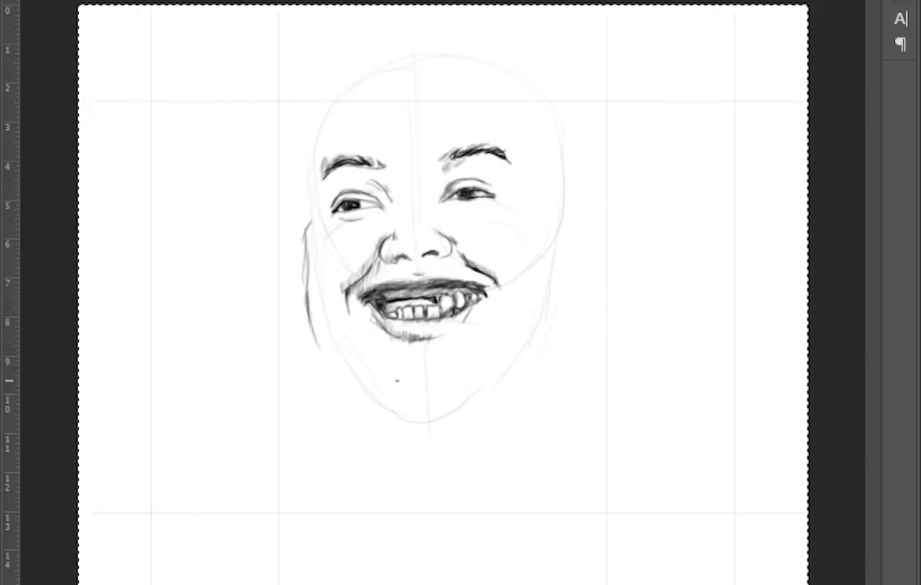
left_click_drag(357, 382, 423, 400)
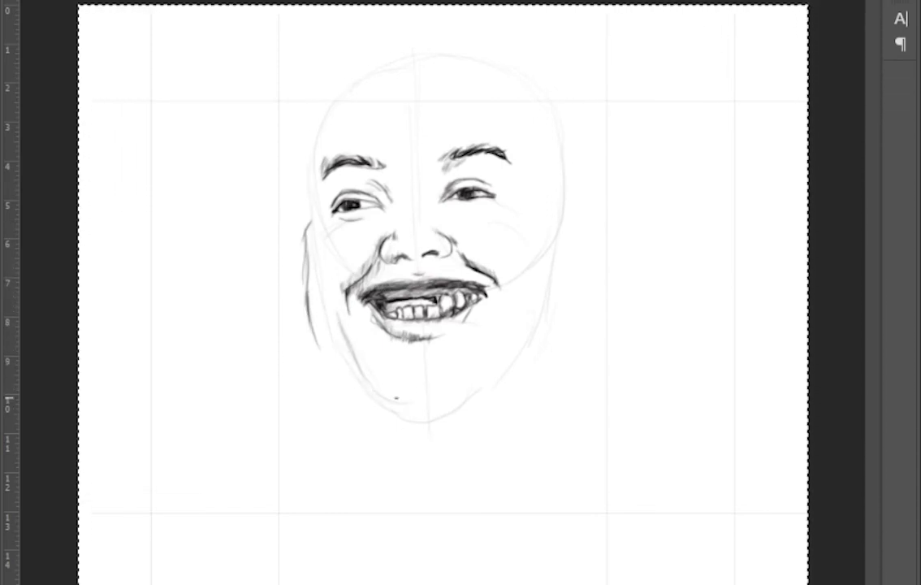
left_click_drag(509, 306, 498, 332)
left_click_drag(331, 333, 349, 376)
mouse_move(308, 323)
left_mouse_down()
mouse_move(372, 391)
mouse_move(345, 442)
left_mouse_up()
Outline the left side of the head and darken the jaw, lower-right chin and top-right head contours
left_click_drag(304, 145, 308, 284)
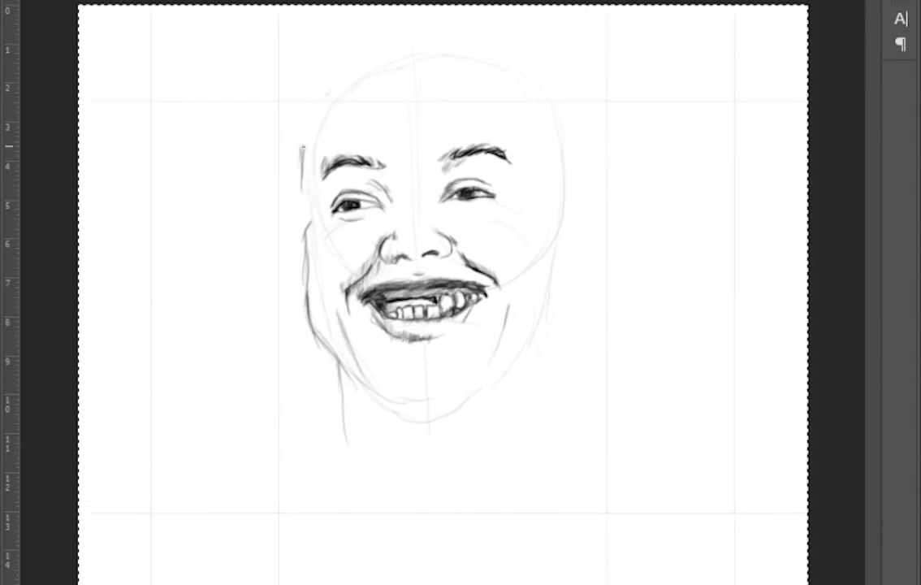
left_click_drag(310, 166, 307, 208)
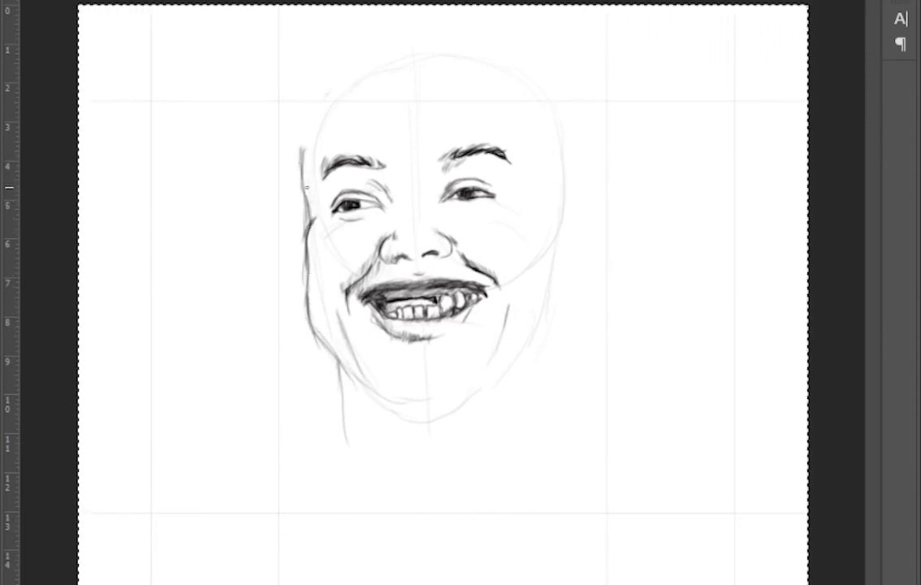
left_click_drag(309, 122, 310, 175)
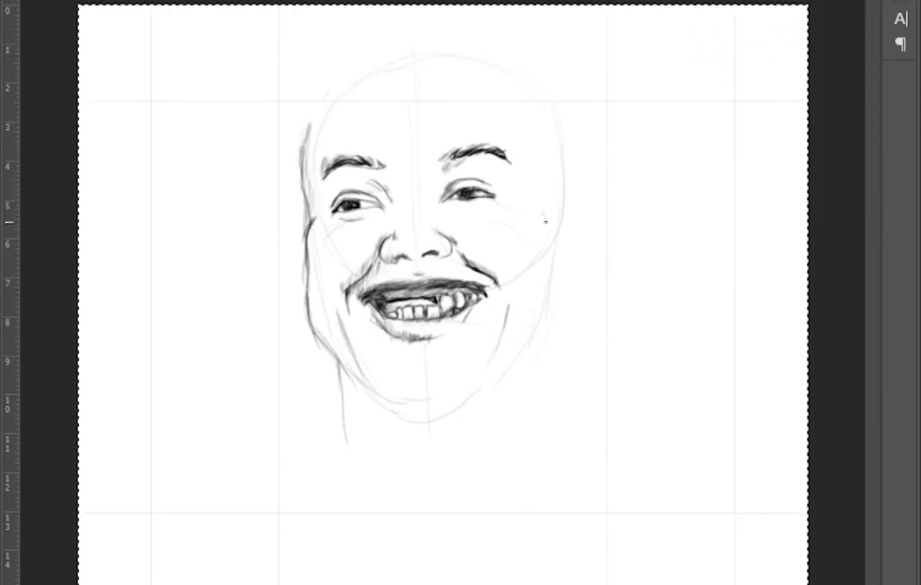
left_click_drag(310, 242, 324, 345)
left_click_drag(308, 236, 309, 280)
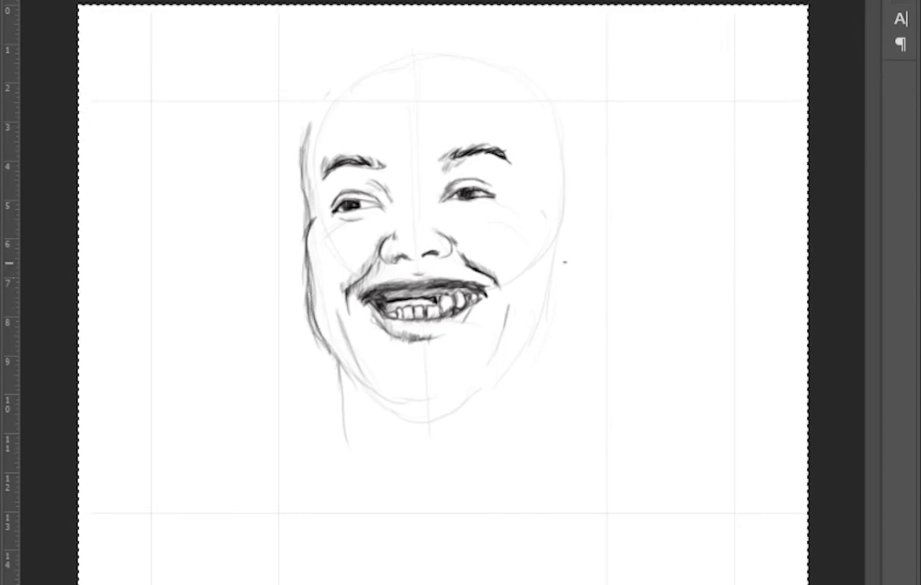
left_click_drag(548, 233, 559, 329)
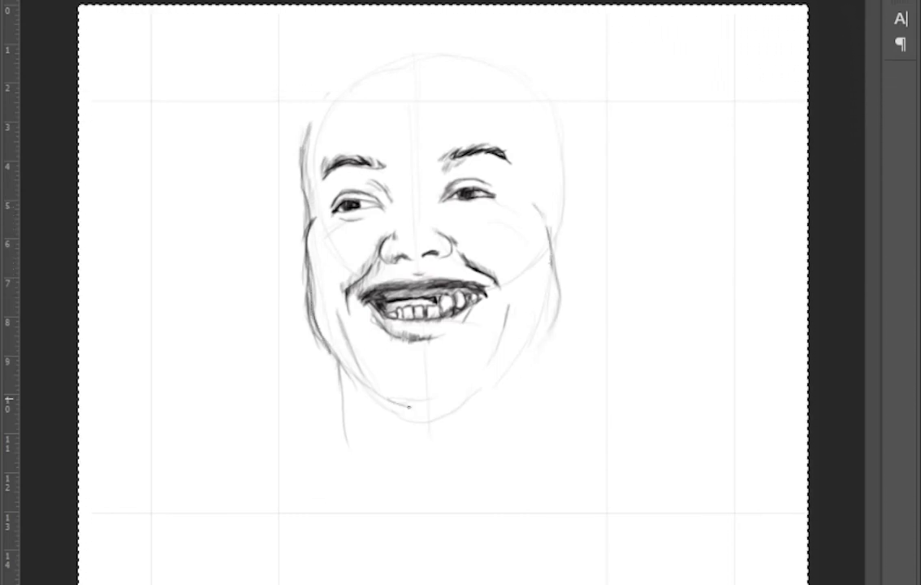
left_click_drag(524, 346, 454, 394)
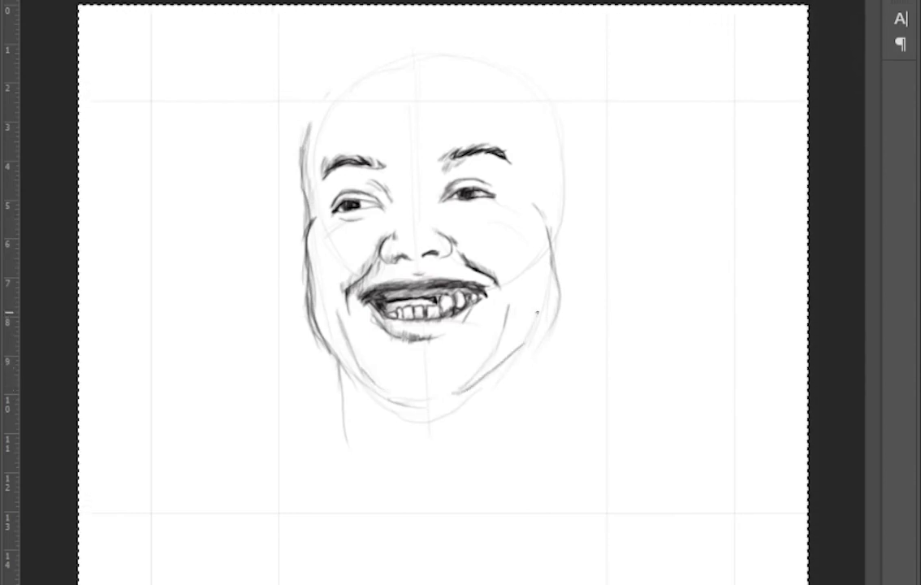
left_click_drag(521, 63, 552, 110)
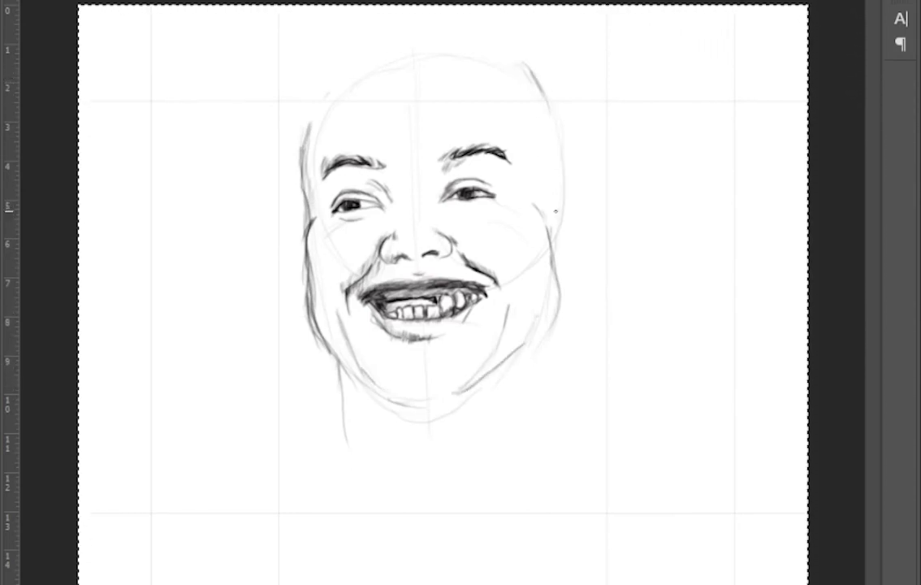
Draw both ears with inner details and sketch a bold crown outline from temple to top
mouse_move(555, 211)
left_mouse_down()
mouse_move(569, 195)
mouse_move(582, 208)
mouse_move(562, 282)
left_mouse_up()
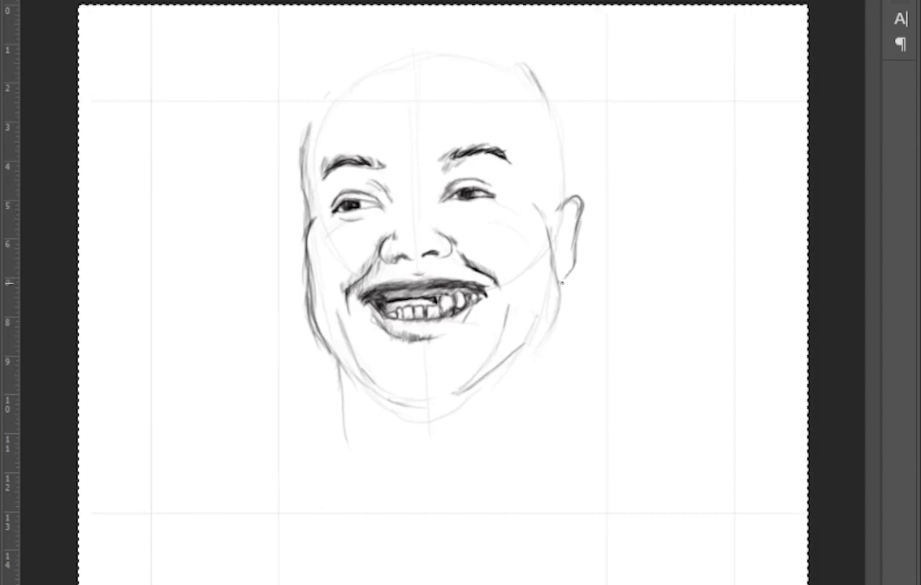
left_click_drag(574, 204, 568, 259)
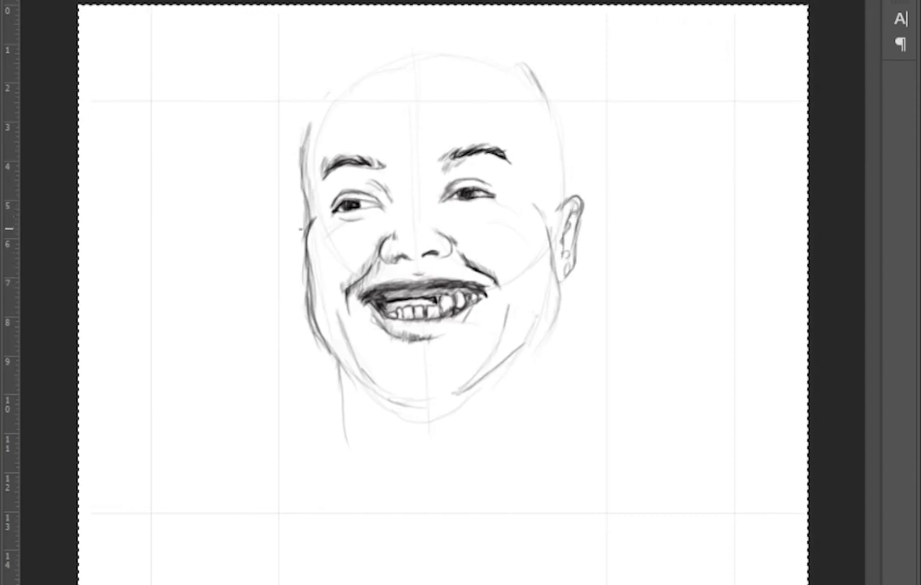
mouse_move(305, 233)
left_mouse_down()
mouse_move(289, 244)
mouse_move(301, 304)
mouse_move(302, 262)
left_mouse_up()
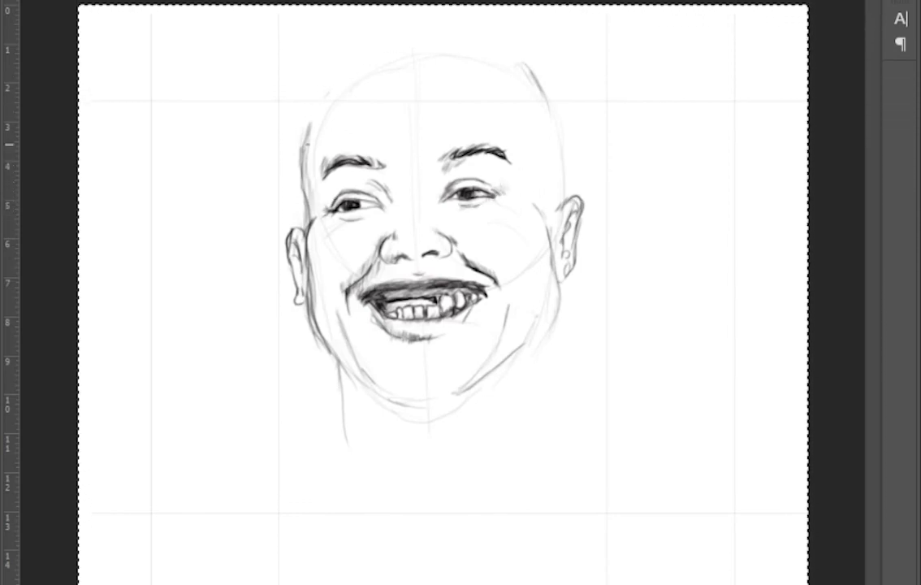
left_click_drag(307, 143, 357, 41)
mouse_move(287, 74)
left_mouse_down()
mouse_move(350, 27)
mouse_move(441, 29)
mouse_move(472, 65)
left_mouse_up()
mouse_move(324, 46)
left_mouse_down()
mouse_move(362, 29)
mouse_move(315, 47)
mouse_move(302, 170)
left_mouse_up()
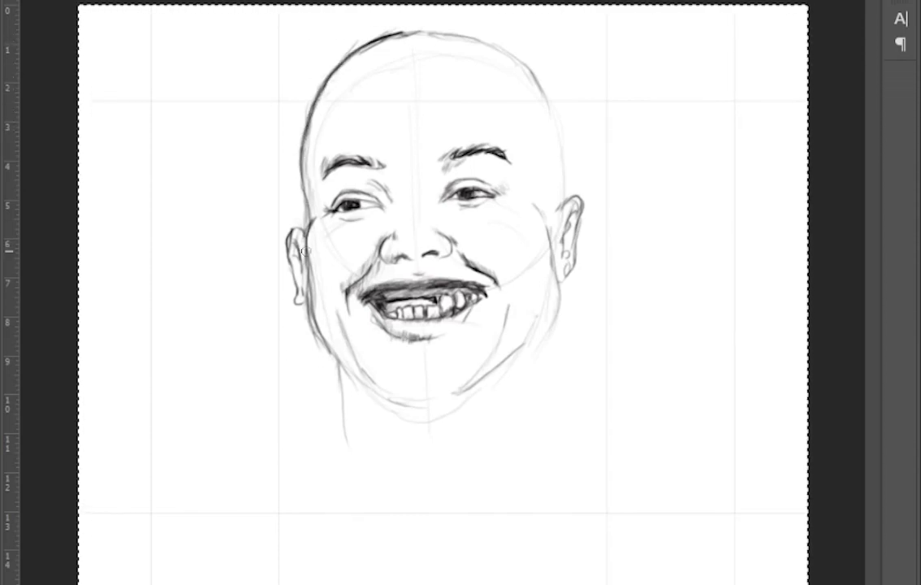
Erase the first ear drawings and redraw both ears closer beside the cheeks
mouse_move(303, 251)
left_mouse_down()
mouse_move(297, 231)
mouse_move(304, 319)
mouse_move(299, 243)
left_mouse_up()
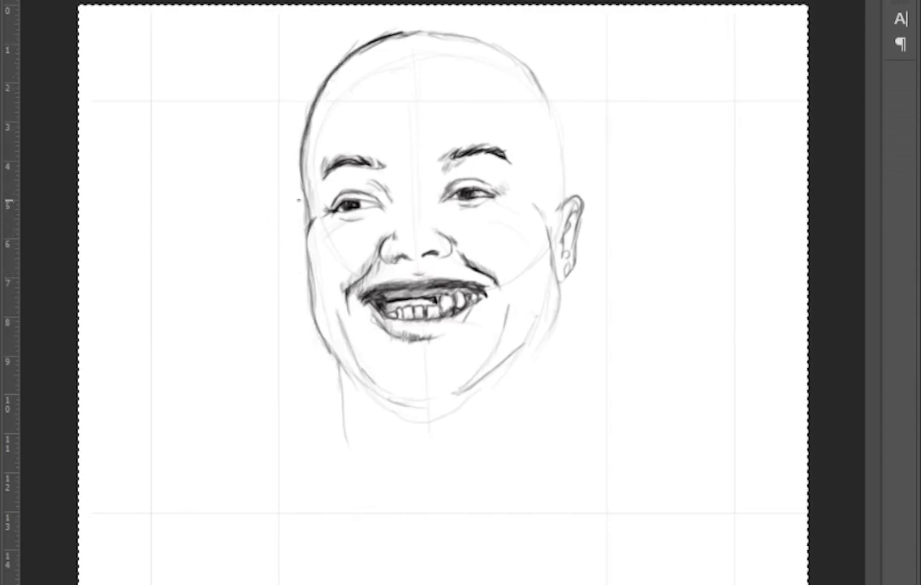
mouse_move(299, 205)
left_mouse_down()
mouse_move(290, 224)
mouse_move(302, 283)
mouse_move(299, 218)
mouse_move(302, 268)
mouse_move(303, 253)
left_mouse_up()
mouse_move(578, 204)
left_mouse_down()
mouse_move(572, 243)
mouse_move(565, 179)
mouse_move(561, 242)
mouse_move(573, 193)
mouse_move(581, 213)
mouse_move(574, 272)
mouse_move(562, 280)
left_mouse_up()
mouse_move(509, 177)
left_mouse_down()
mouse_move(514, 208)
mouse_move(500, 244)
left_mouse_up()
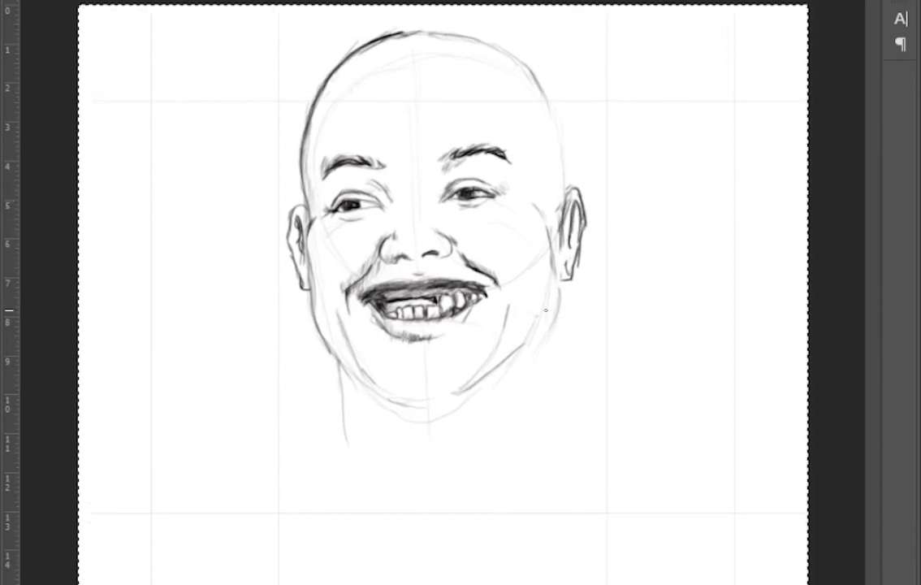
Darken the right jaw and cheek line and shade near the right mouth corner
left_click_drag(561, 280, 532, 343)
mouse_move(550, 297)
left_mouse_down()
mouse_move(520, 349)
mouse_move(532, 338)
left_mouse_up()
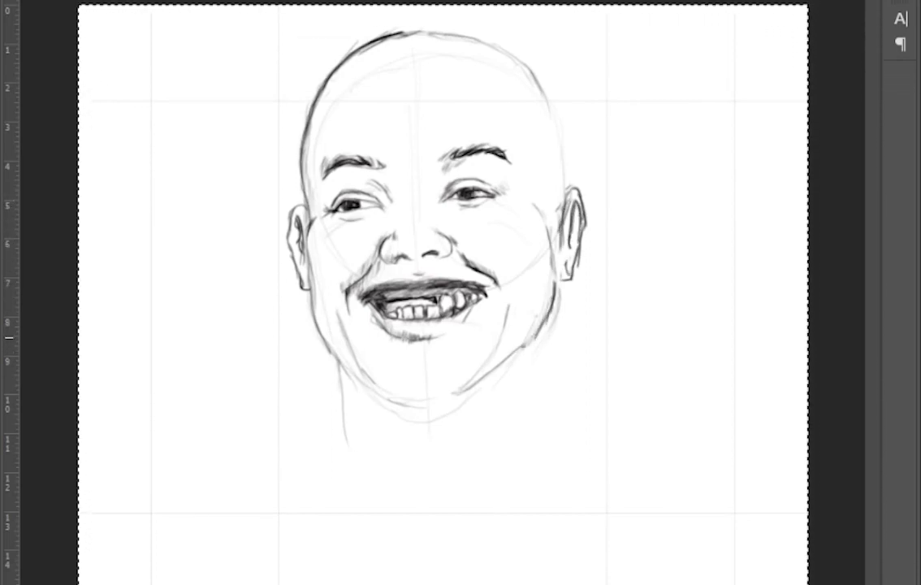
left_click_drag(480, 278, 459, 312)
left_click_drag(493, 232, 494, 254)
Darken the left jaw, draw both sides of the neck, and shade the lower left cheek
mouse_move(328, 351)
left_mouse_down()
mouse_move(342, 421)
mouse_move(434, 531)
left_mouse_up()
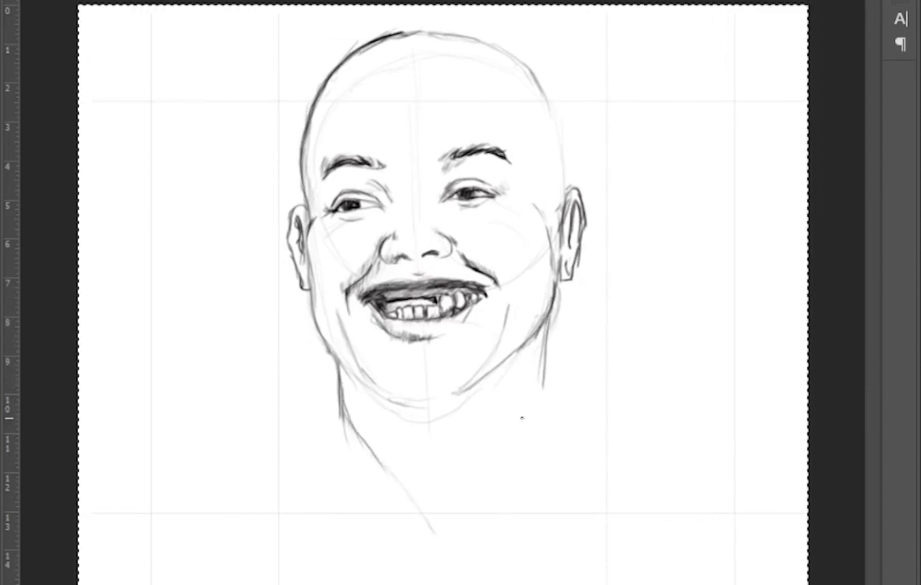
mouse_move(547, 312)
left_mouse_down()
mouse_move(541, 400)
mouse_move(459, 517)
left_mouse_up()
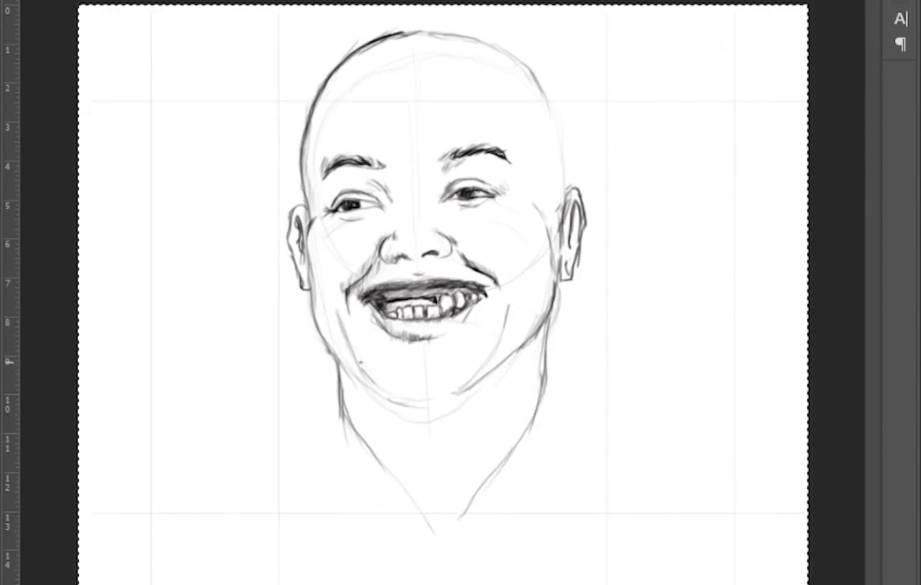
left_click_drag(318, 329, 403, 341)
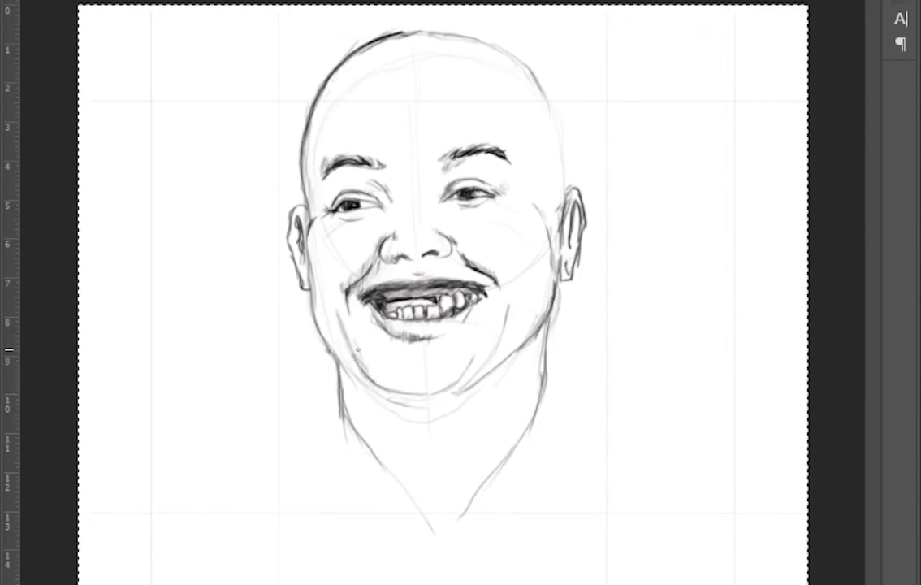
mouse_move(333, 337)
left_mouse_down()
mouse_move(315, 302)
mouse_move(296, 317)
left_mouse_up()
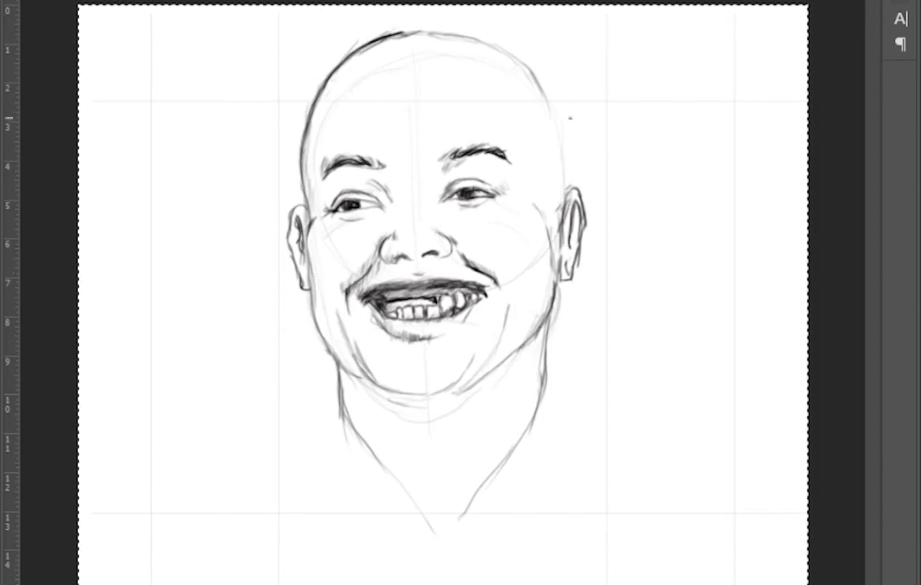
Erase the dark outline across the top and left of the head to lighten it
mouse_move(324, 47)
left_mouse_down()
mouse_move(369, 33)
mouse_move(441, 36)
left_mouse_up()
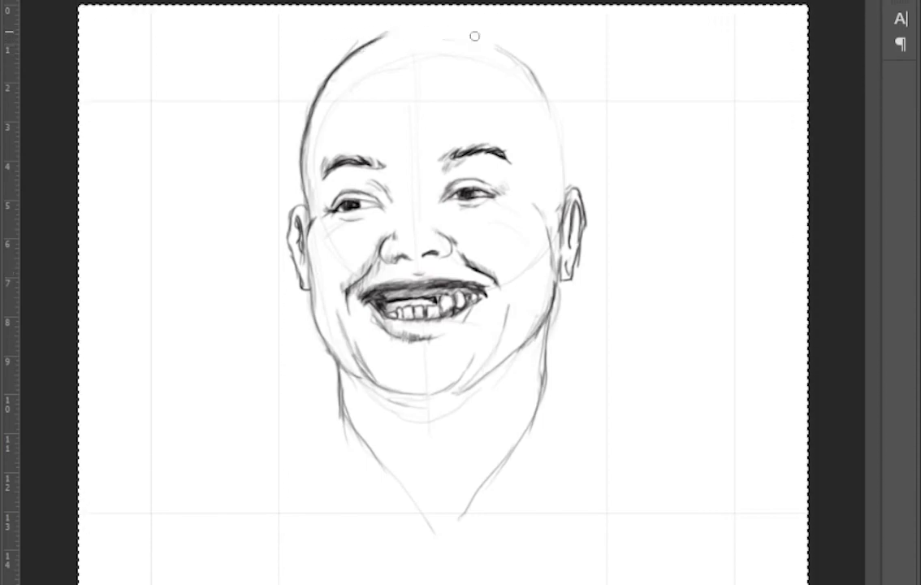
mouse_move(329, 41)
left_mouse_down()
mouse_move(445, 25)
mouse_move(369, 29)
left_mouse_up()
mouse_move(296, 72)
left_mouse_down()
mouse_move(322, 107)
mouse_move(335, 74)
mouse_move(317, 111)
mouse_move(377, 38)
mouse_move(450, 49)
mouse_move(342, 75)
mouse_move(304, 114)
mouse_move(303, 160)
mouse_move(452, 61)
left_mouse_up()
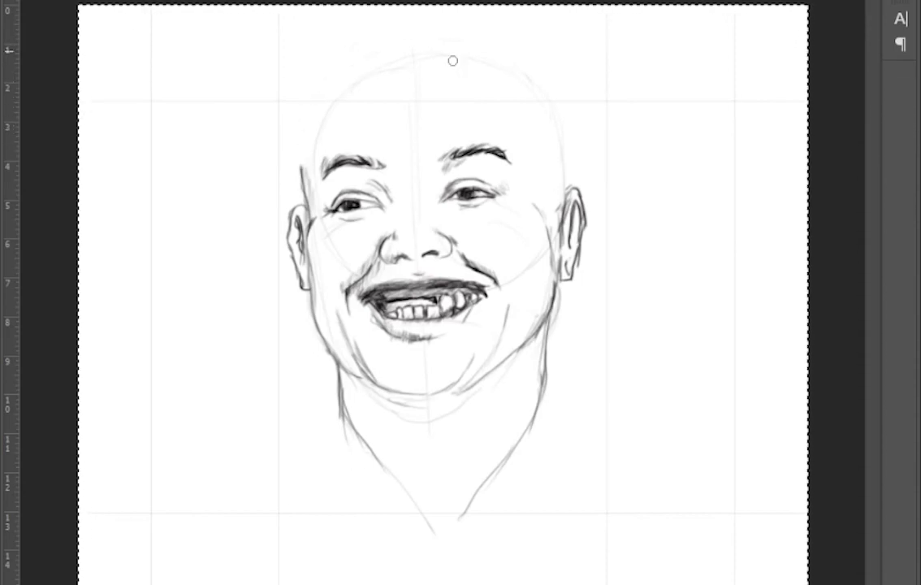
Retrace both temples down to the ears and the crown arc across the top in firmer strokes
left_click_drag(292, 95, 302, 154)
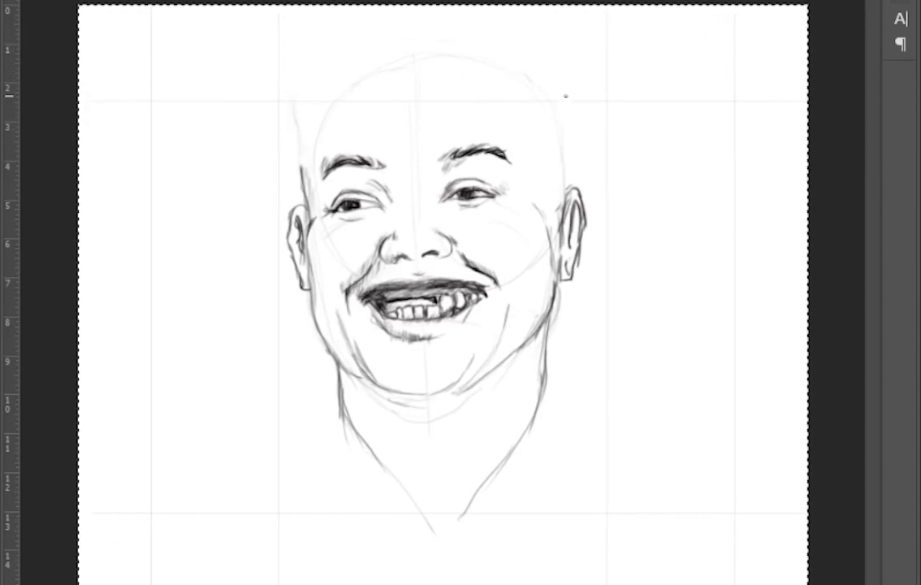
left_click_drag(565, 97, 570, 163)
mouse_move(306, 103)
left_mouse_down()
mouse_move(349, 46)
mouse_move(410, 35)
mouse_move(362, 42)
left_mouse_up()
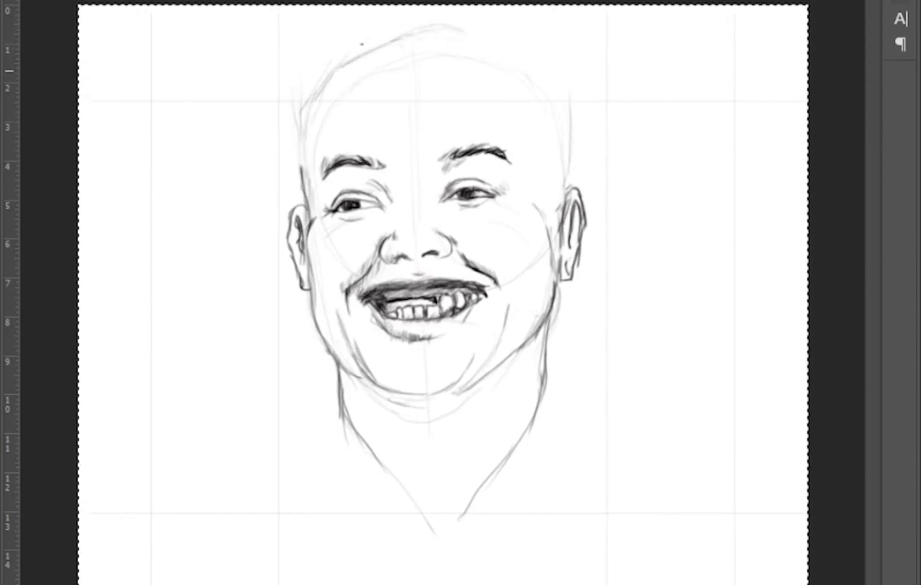
mouse_move(439, 31)
left_mouse_down()
mouse_move(520, 53)
mouse_move(568, 154)
left_mouse_up()
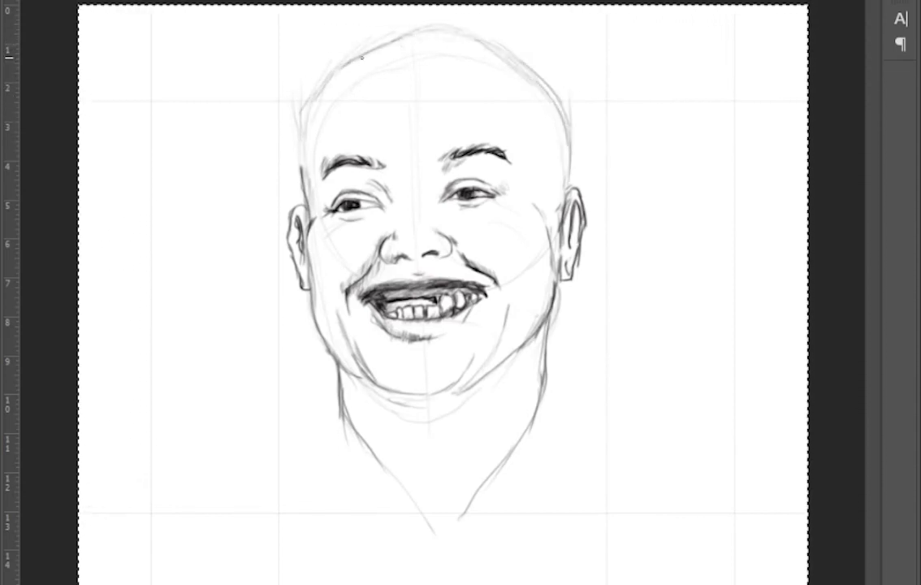
mouse_move(365, 26)
left_mouse_down()
mouse_move(304, 73)
mouse_move(302, 151)
mouse_move(412, 32)
mouse_move(449, 51)
mouse_move(436, 62)
left_mouse_up()
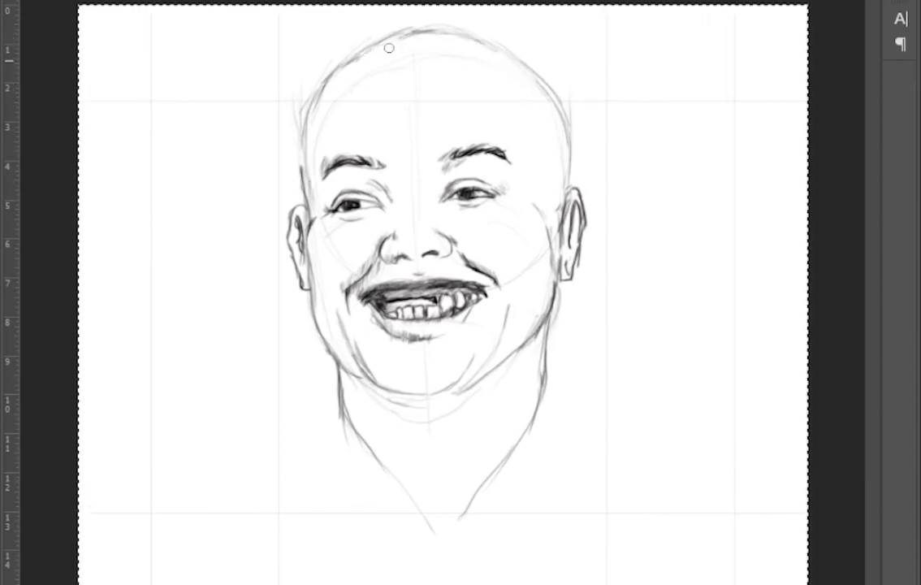
left_click_drag(306, 134, 311, 223)
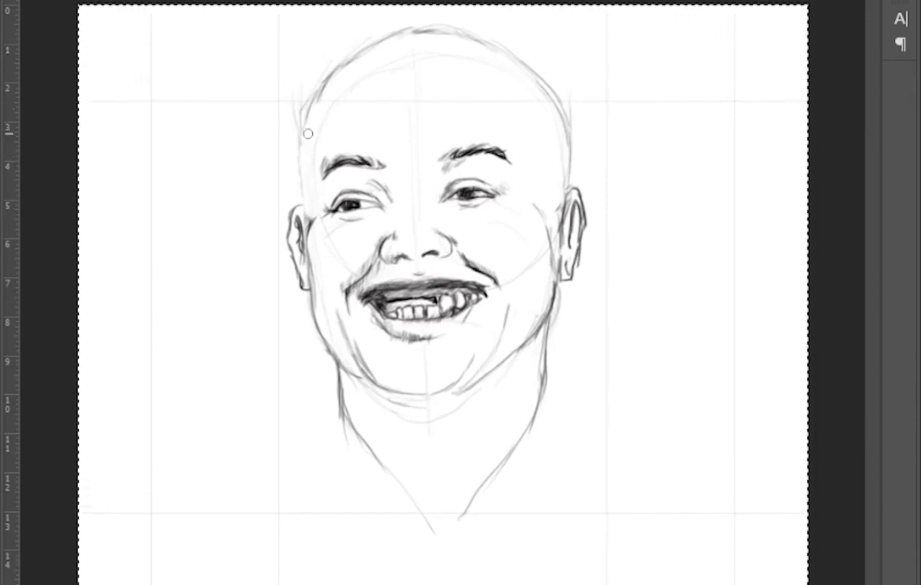
mouse_move(302, 102)
left_mouse_down()
mouse_move(299, 192)
mouse_move(299, 90)
mouse_move(299, 194)
left_mouse_up()
mouse_move(520, 58)
left_mouse_down()
mouse_move(554, 97)
mouse_move(571, 173)
left_mouse_up()
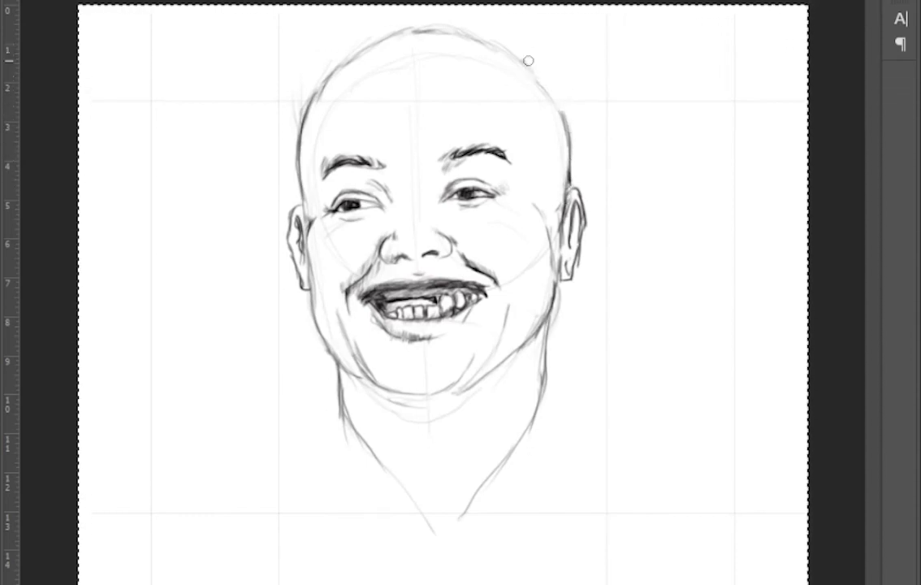
mouse_move(297, 65)
left_mouse_down()
mouse_move(353, 31)
mouse_move(411, 27)
mouse_move(471, 58)
mouse_move(544, 76)
mouse_move(602, 167)
left_mouse_up()
Darken the lower lip contour with the canvas view tilted, then rotate the view back upright
key("r")
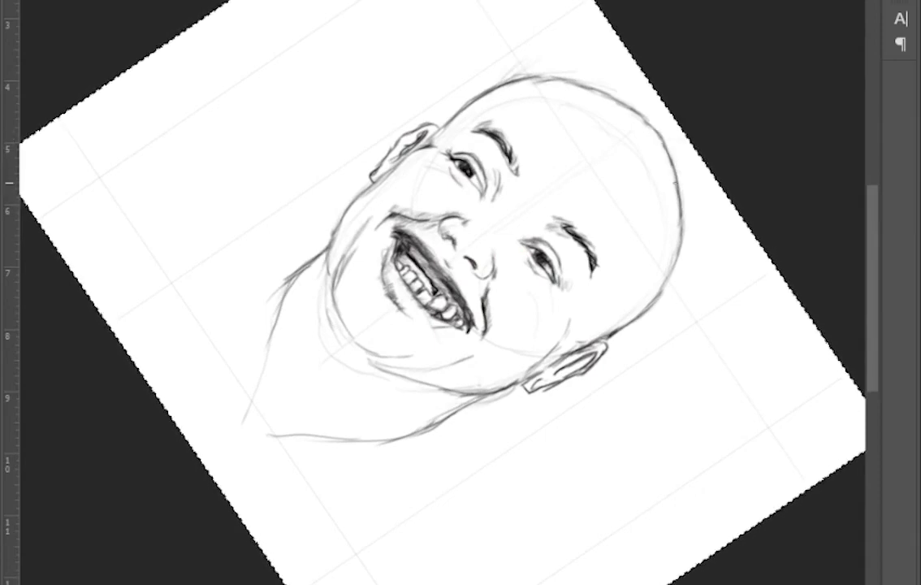
key("r")
left_click_drag(597, 134, 454, 104)
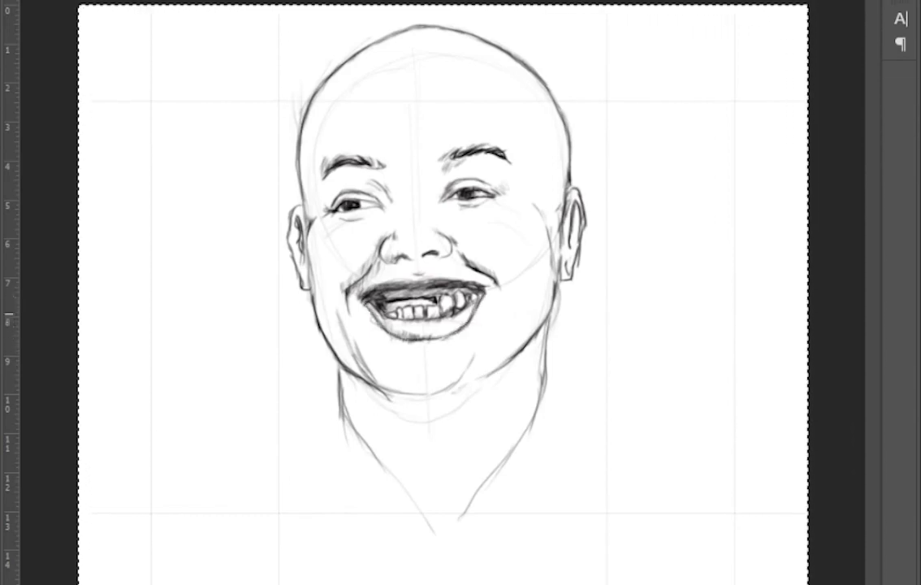
Shade the lower lip, upper lip line, mouth and mustache line darker
left_click_drag(406, 325, 410, 335)
mouse_move(415, 278)
left_mouse_down()
mouse_move(390, 297)
mouse_move(382, 284)
mouse_move(365, 289)
mouse_move(380, 286)
left_mouse_up()
left_click_drag(405, 297, 385, 285)
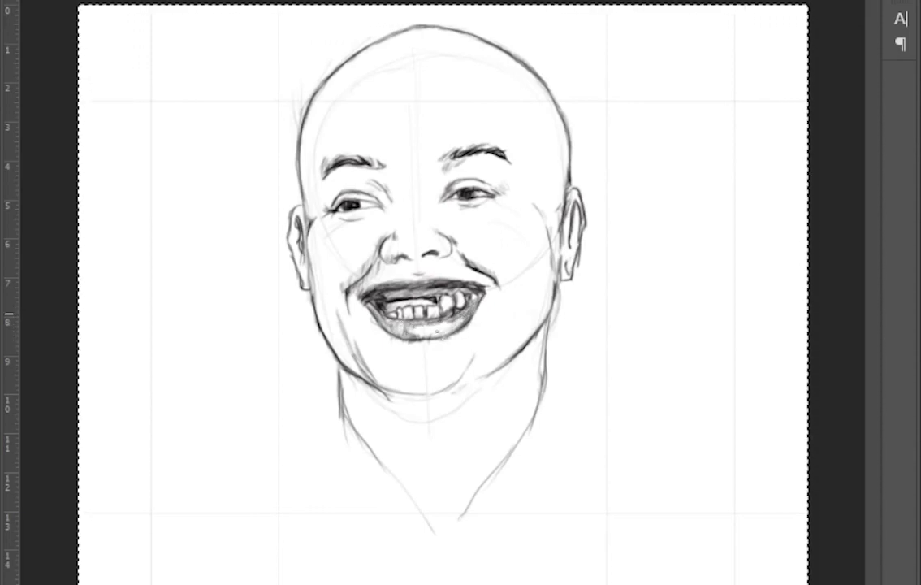
mouse_move(339, 265)
left_mouse_down()
mouse_move(390, 262)
mouse_move(329, 267)
mouse_move(331, 257)
left_mouse_up()
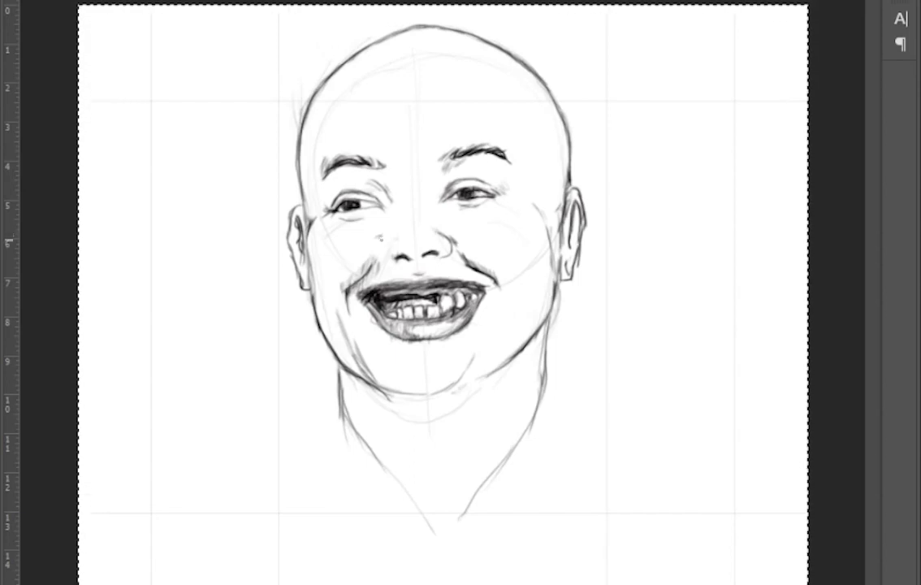
Draw the left and right nostril curves and the left side of the nose bridge
left_click_drag(380, 238, 380, 257)
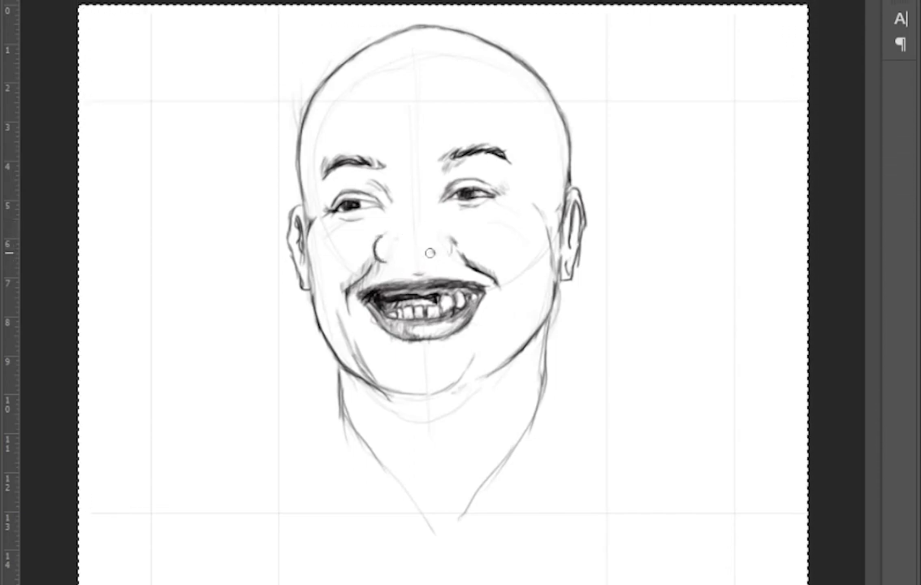
left_click_drag(445, 233, 451, 243)
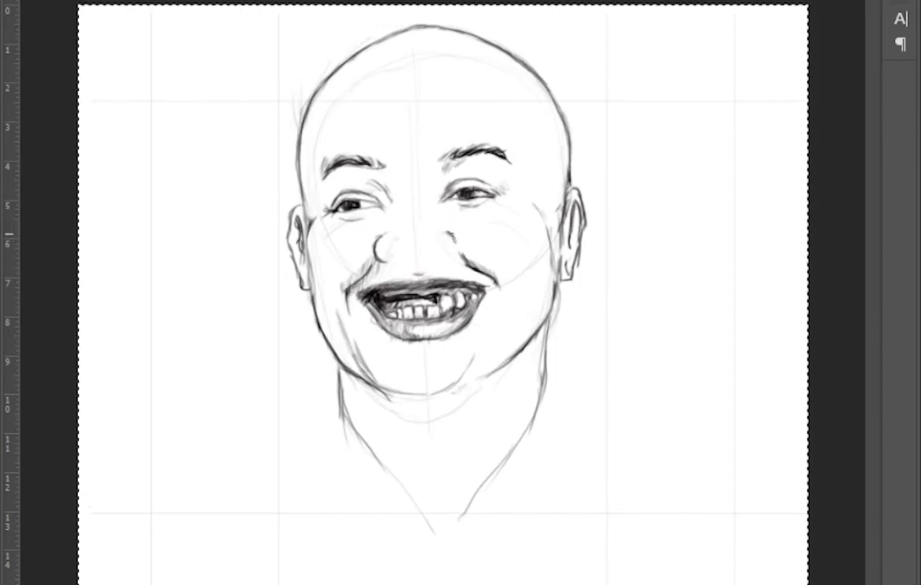
left_click_drag(401, 208, 396, 229)
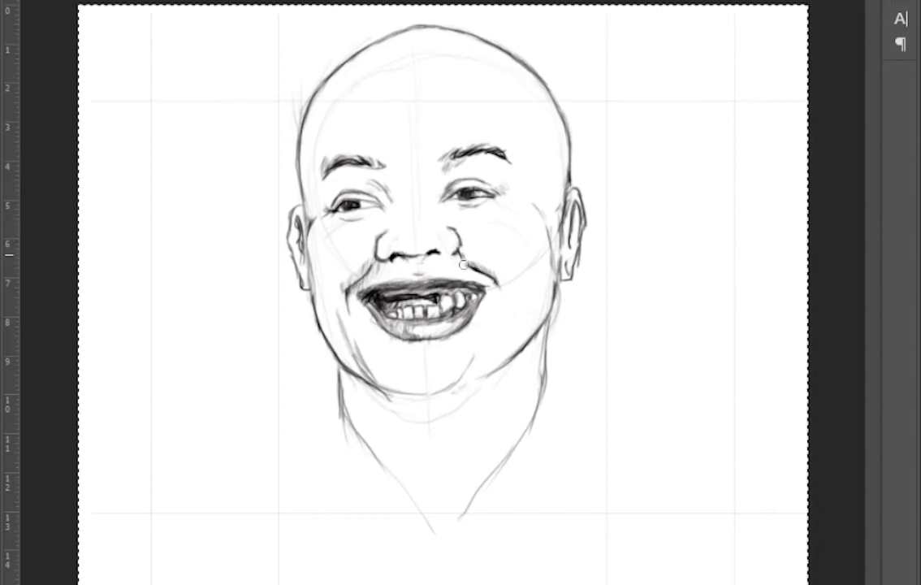
Undo the stray stroke beside the nose and enlarge the pencil brush
key("ctrl+z")
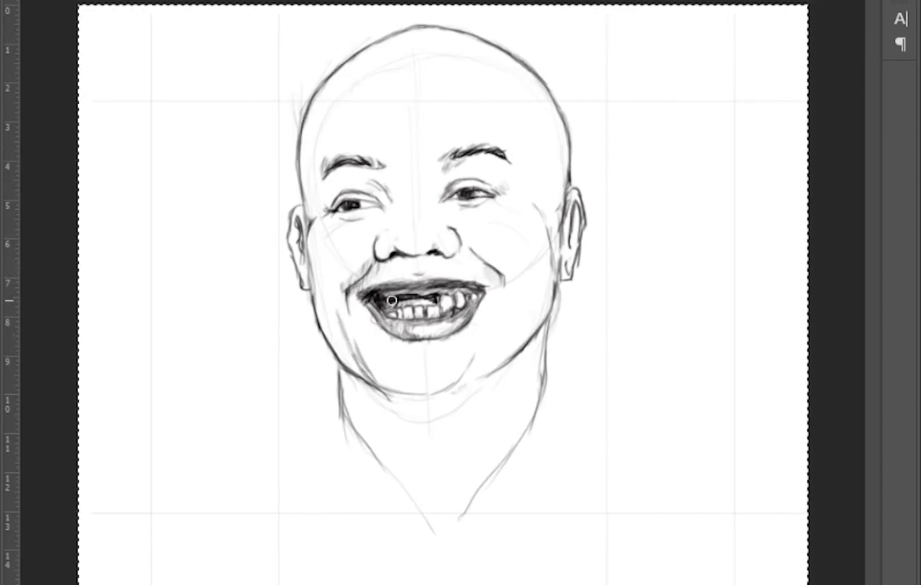
key("]")
key("]")
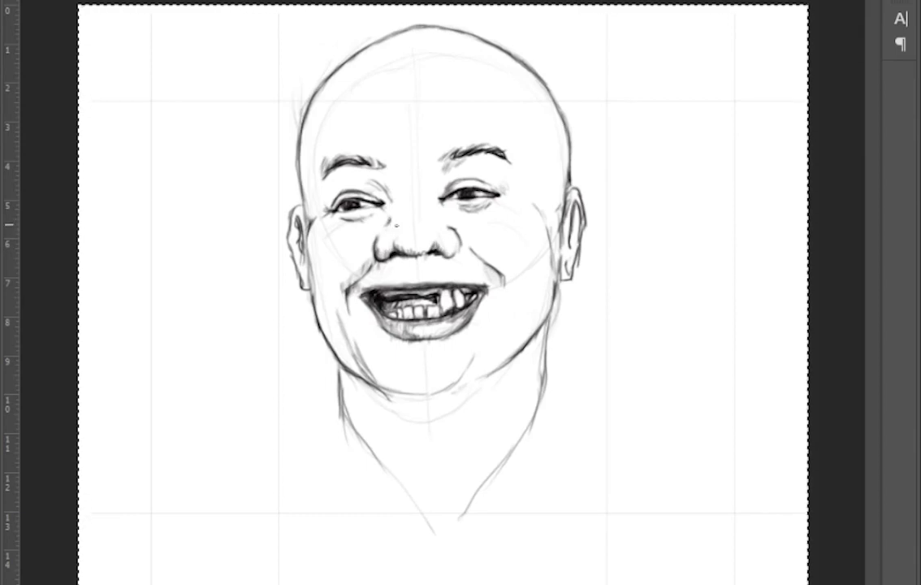
Darken the jaw line, right cheek contour and chin, shading beneath the lower lip
left_click_drag(387, 218, 389, 227)
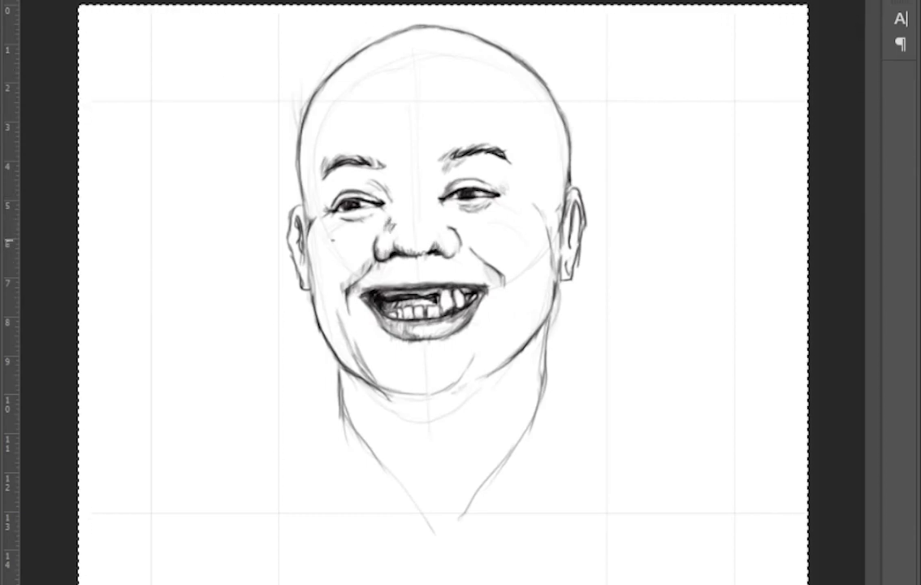
left_click_drag(300, 319, 358, 434)
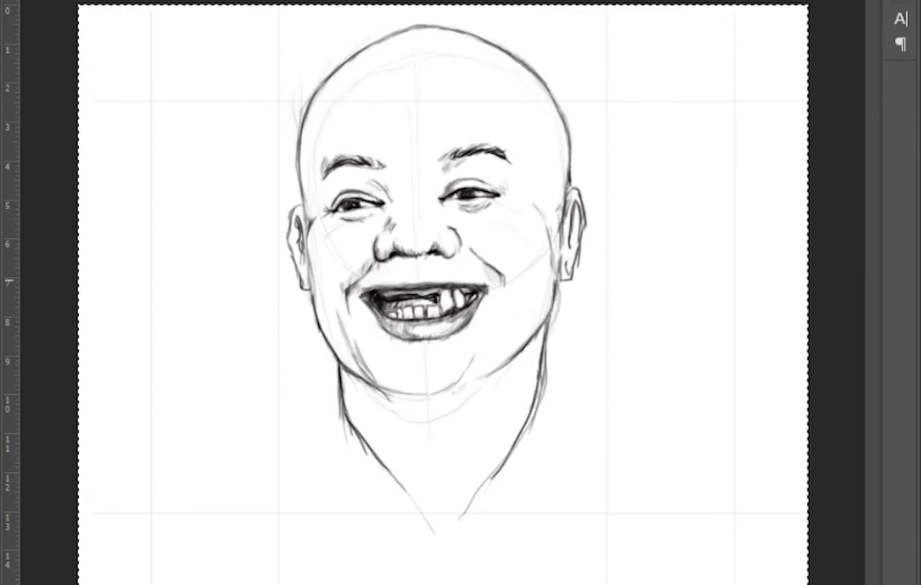
left_click_drag(487, 210, 483, 270)
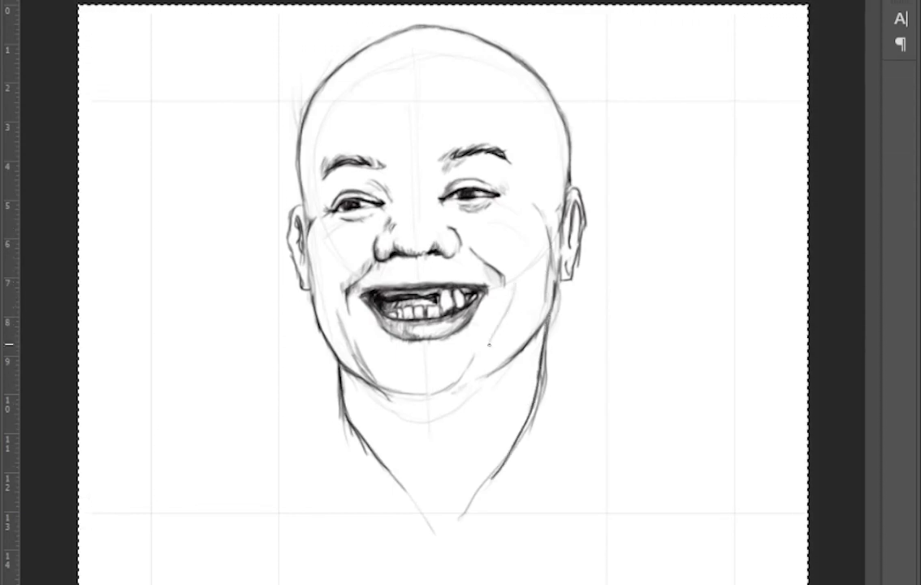
mouse_move(337, 348)
left_mouse_down()
mouse_move(406, 346)
mouse_move(443, 315)
mouse_move(367, 353)
left_mouse_up()
mouse_move(315, 319)
left_mouse_down()
mouse_move(321, 349)
mouse_move(345, 368)
mouse_move(323, 355)
left_mouse_up()
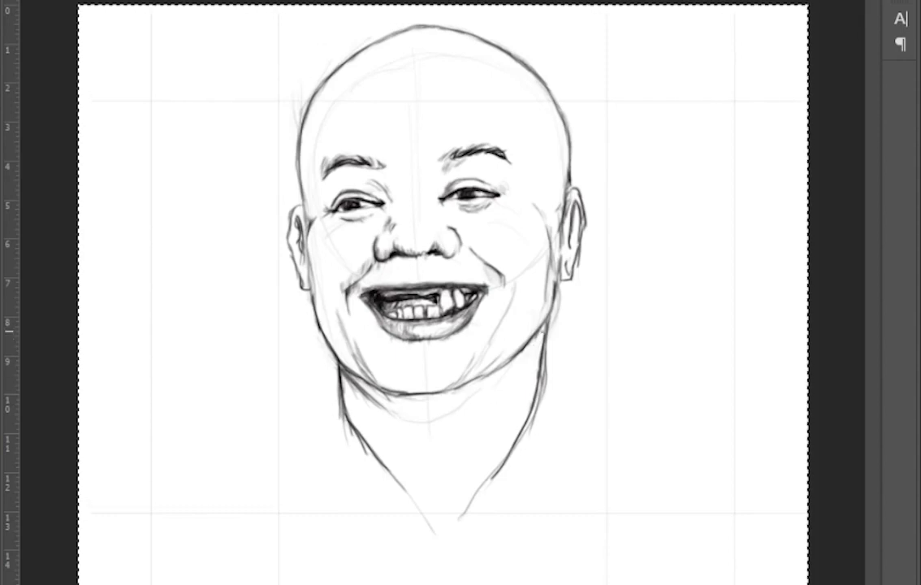
left_click_drag(538, 362, 491, 411)
mouse_move(482, 292)
left_mouse_down()
mouse_move(438, 353)
mouse_move(407, 373)
left_mouse_up()
left_click_drag(451, 318, 389, 357)
Sketch the neck curve and hatch shading along the jaw and right side of the neck
mouse_move(476, 337)
left_mouse_down()
mouse_move(430, 388)
mouse_move(440, 385)
left_mouse_up()
left_click_drag(382, 455, 454, 464)
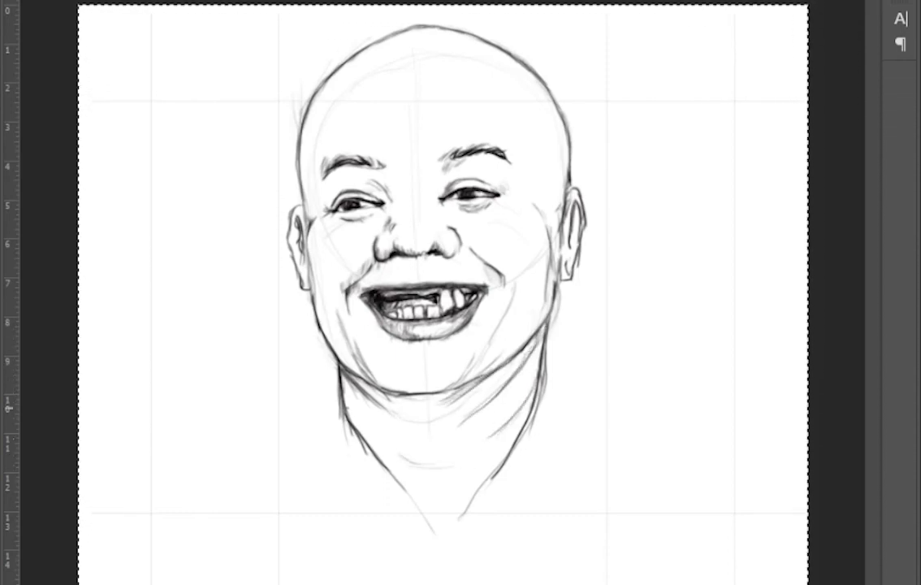
left_click_drag(302, 347, 362, 430)
mouse_move(476, 305)
left_mouse_down()
mouse_move(476, 355)
mouse_move(466, 362)
left_mouse_up()
left_click_drag(530, 340, 506, 435)
left_click_drag(512, 380, 463, 433)
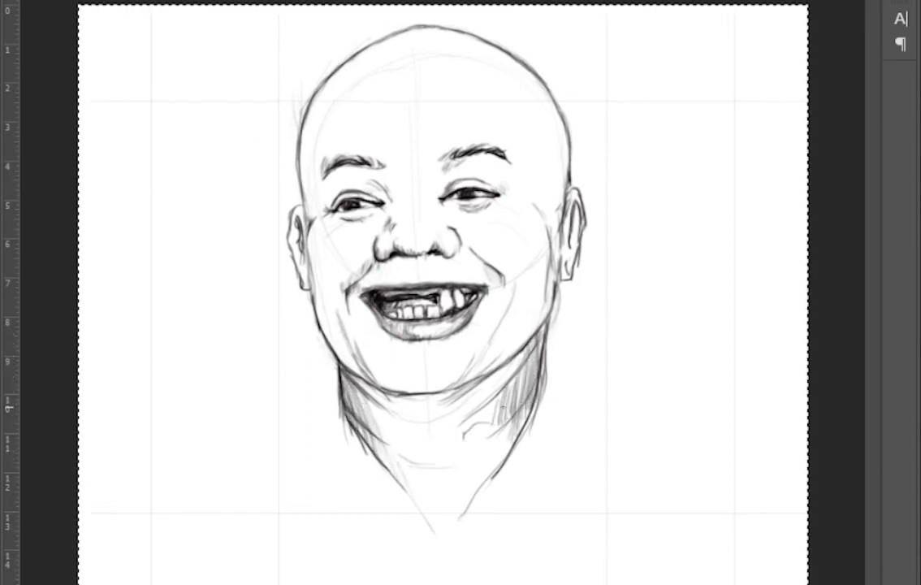
Start short stubble strokes on top and along the left of the skull
left_click_drag(406, 26, 383, 34)
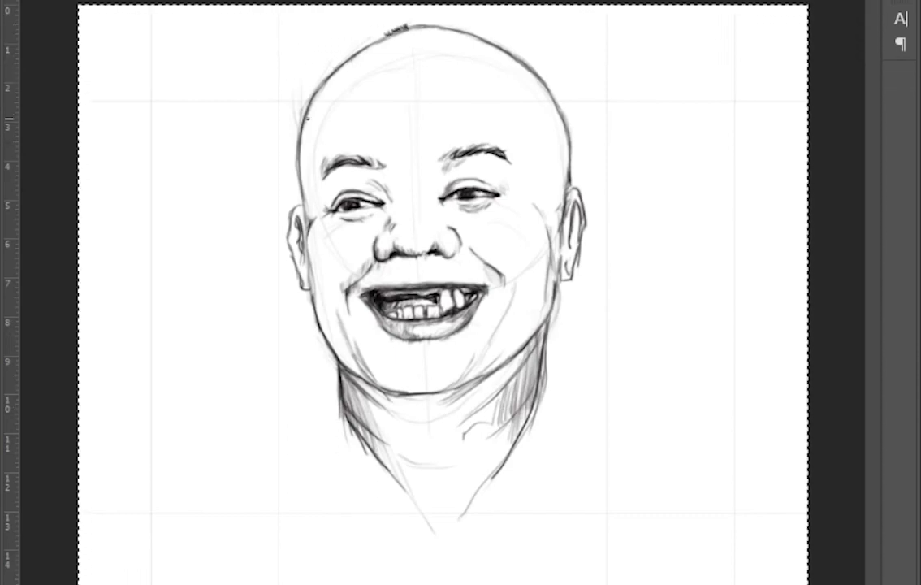
left_click_drag(307, 99, 291, 185)
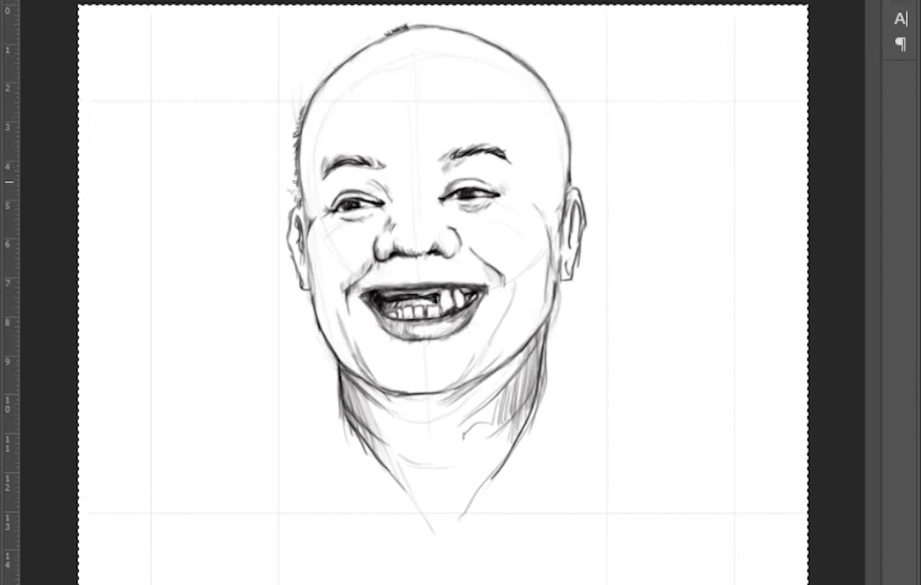
mouse_move(293, 149)
left_mouse_down()
mouse_move(293, 169)
mouse_move(299, 104)
mouse_move(338, 56)
mouse_move(318, 41)
mouse_move(345, 26)
mouse_move(339, 31)
left_mouse_up()
Add stubble strokes from the top-left of the skull across the crown and down the right side
left_click_drag(297, 60, 333, 30)
left_click_drag(287, 72, 296, 55)
mouse_move(277, 76)
left_mouse_down()
mouse_move(291, 62)
mouse_move(294, 192)
left_mouse_up()
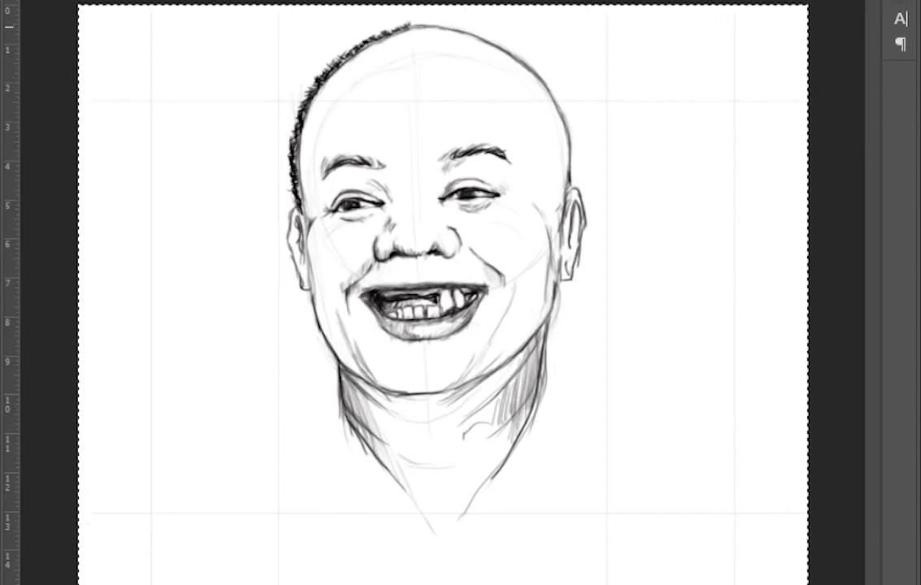
mouse_move(360, 25)
left_mouse_down()
mouse_move(414, 27)
mouse_move(465, 54)
left_mouse_up()
left_click_drag(388, 25, 409, 21)
left_click_drag(455, 49, 471, 58)
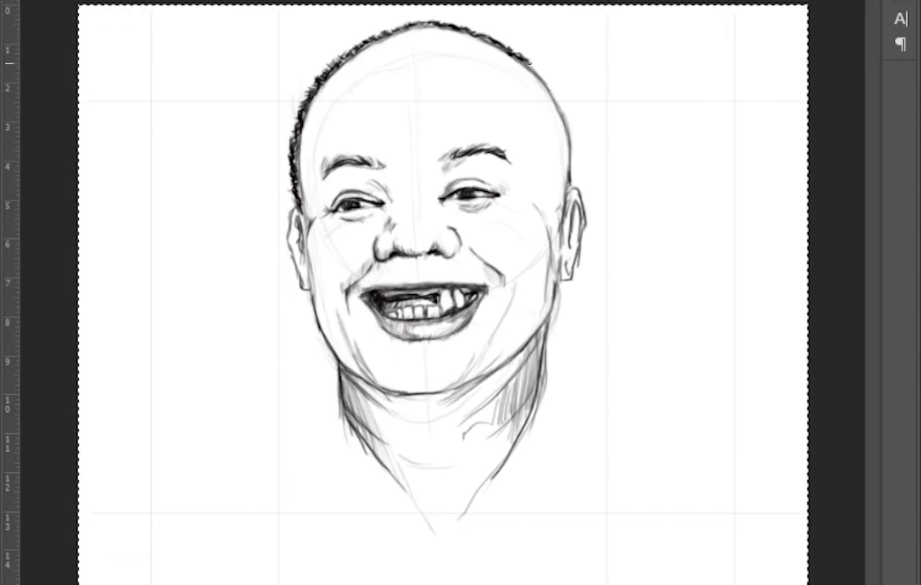
mouse_move(529, 62)
left_mouse_down()
mouse_move(565, 102)
mouse_move(568, 191)
left_mouse_up()
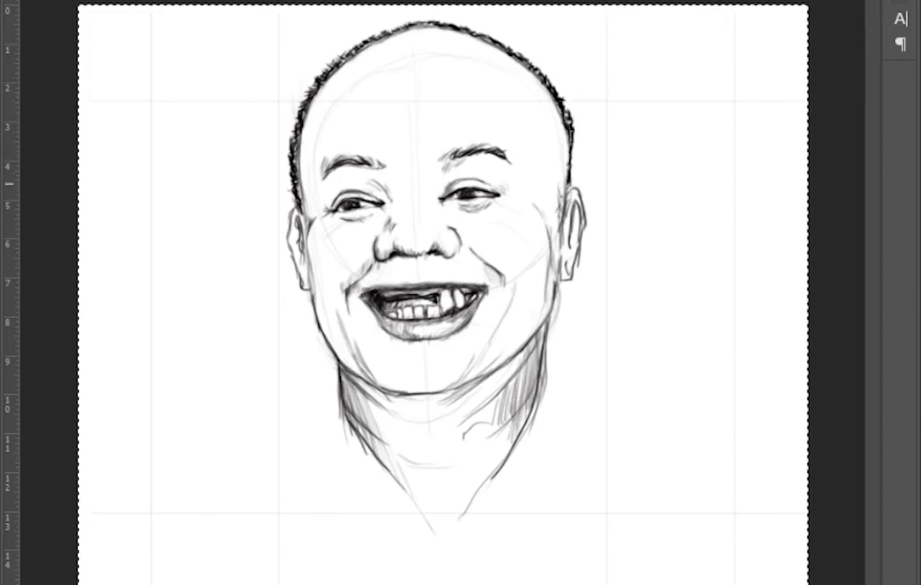